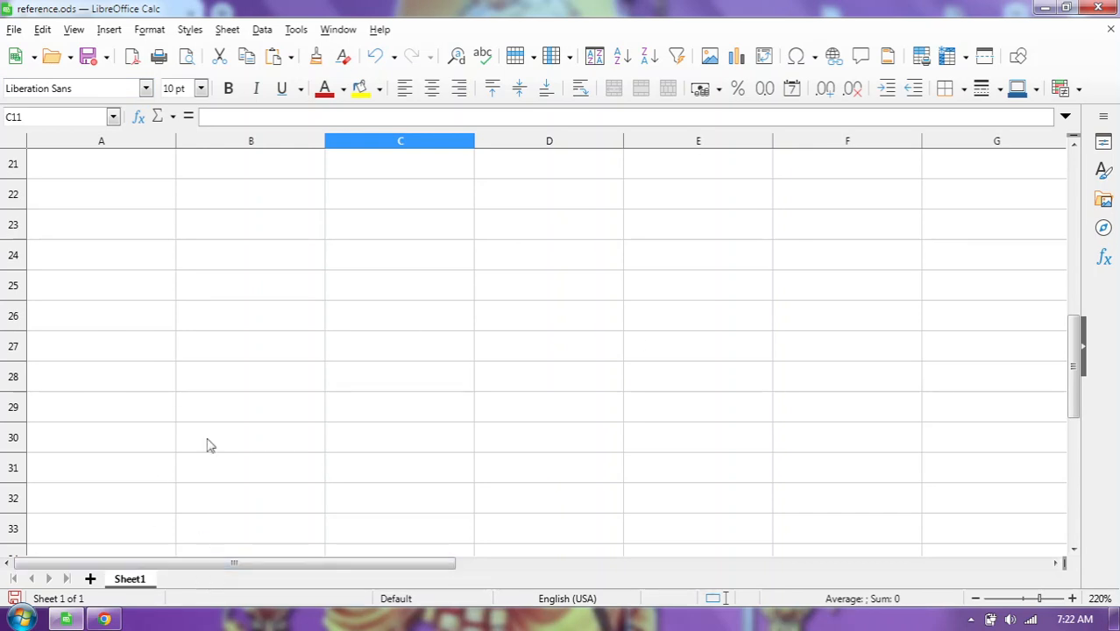
{"action": "left_click", "coordinate": [227, 31]}
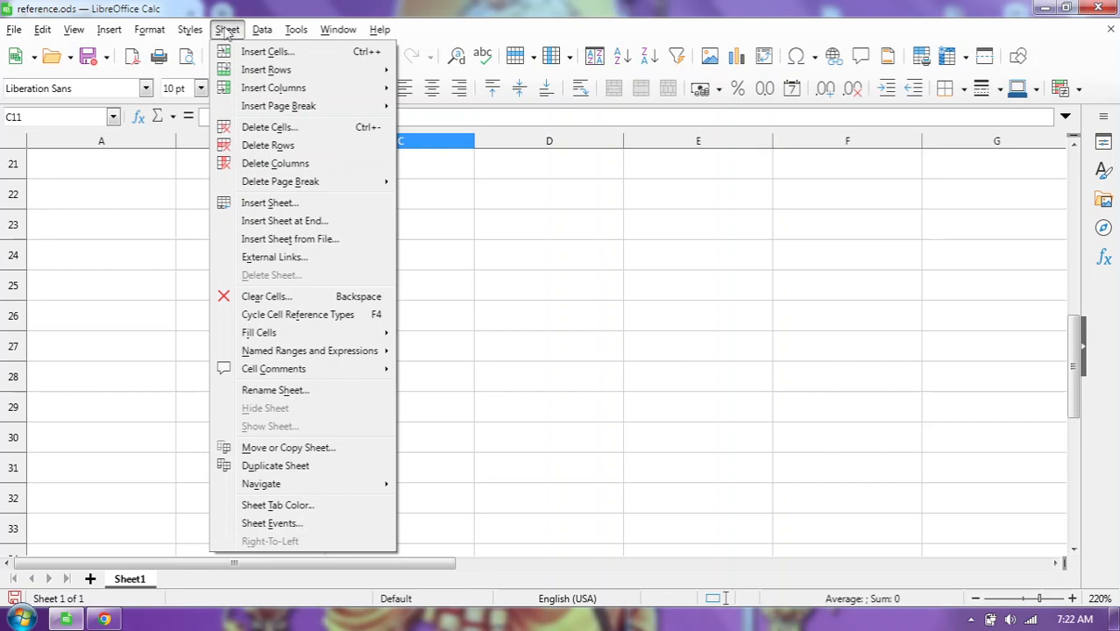
{"action": "left_click", "coordinate": [321, 241]}
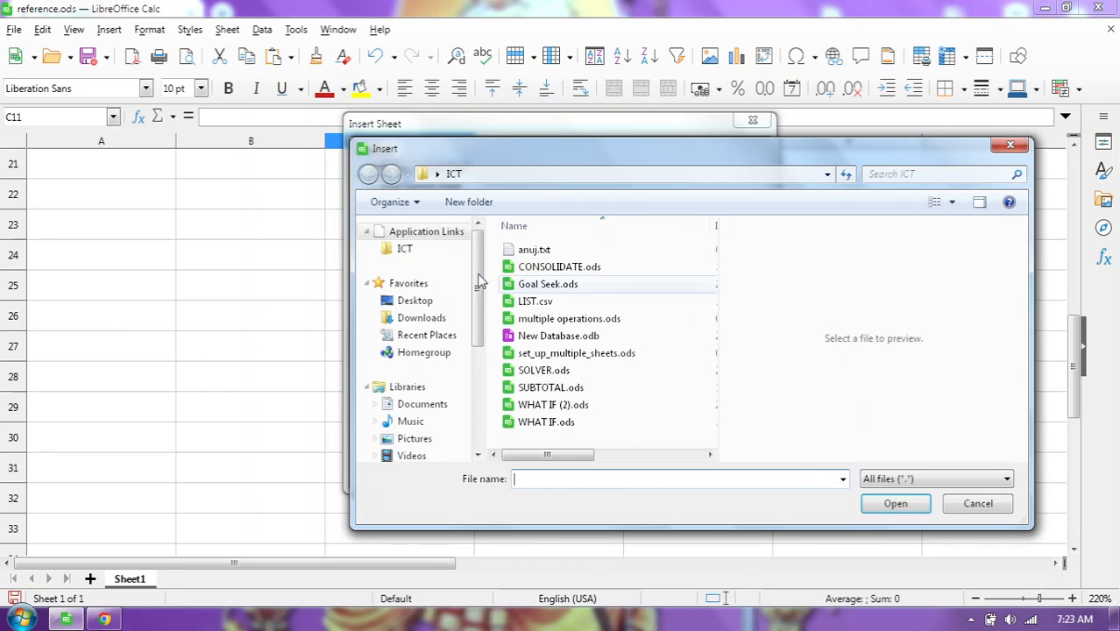
{"action": "left_click", "coordinate": [963, 504]}
- Start inserting a sheet before the current one from an existing file, choosing CONSOLIDATE.ods in the ICT folder as the source
{"action": "left_click", "coordinate": [227, 30]}
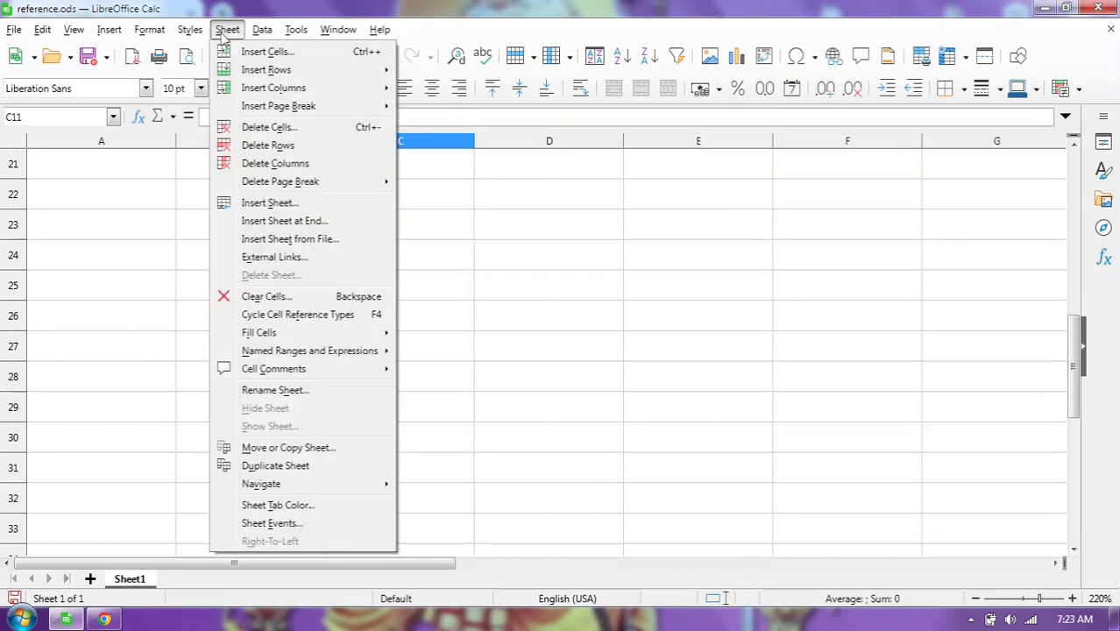
{"action": "left_click", "coordinate": [270, 203]}
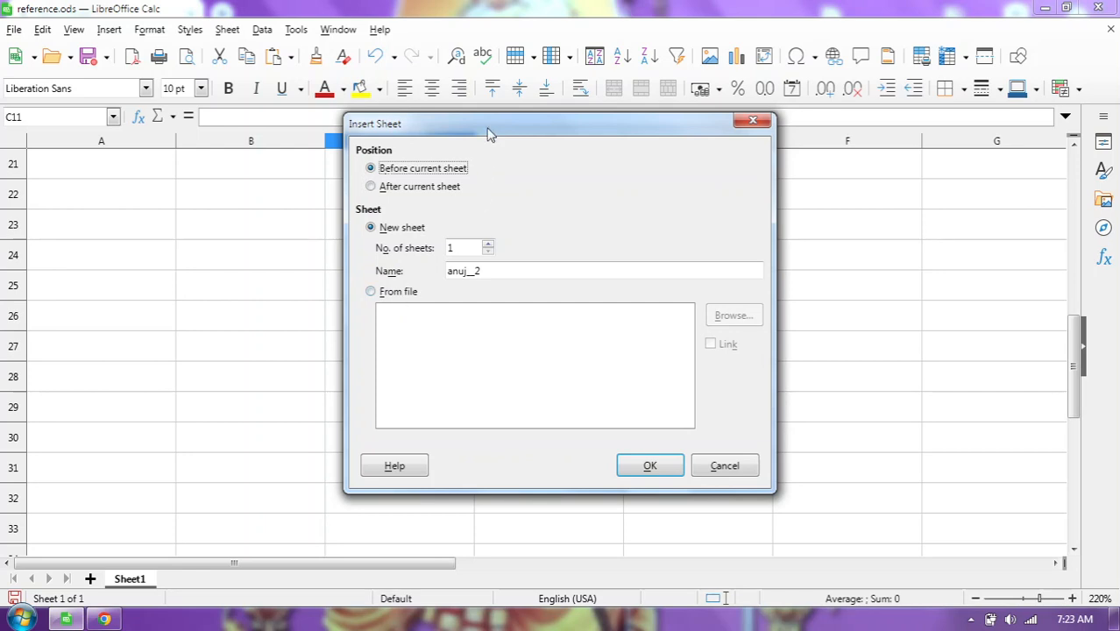
{"action": "left_click_drag", "start_coordinate": [489, 134], "coordinate": [523, 137]}
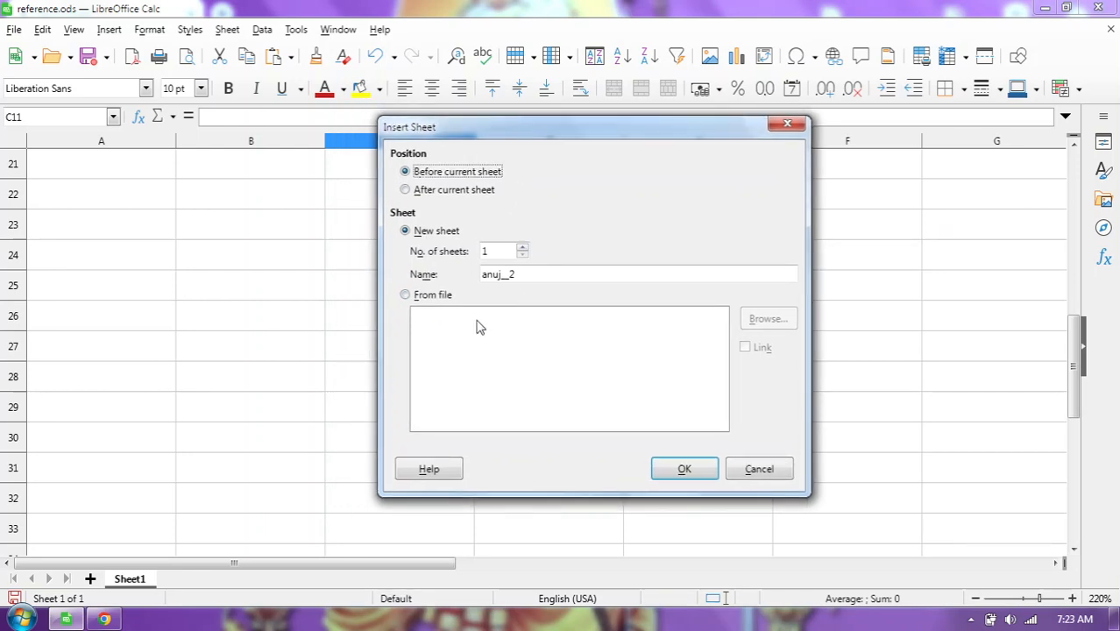
{"action": "left_click", "coordinate": [404, 296]}
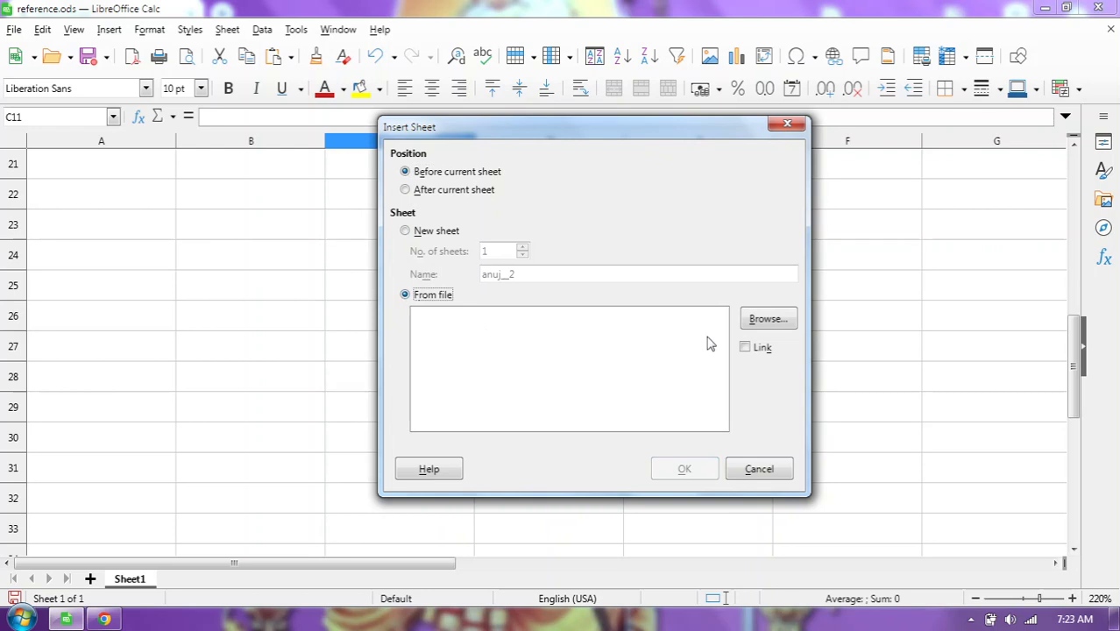
{"action": "left_click", "coordinate": [760, 321]}
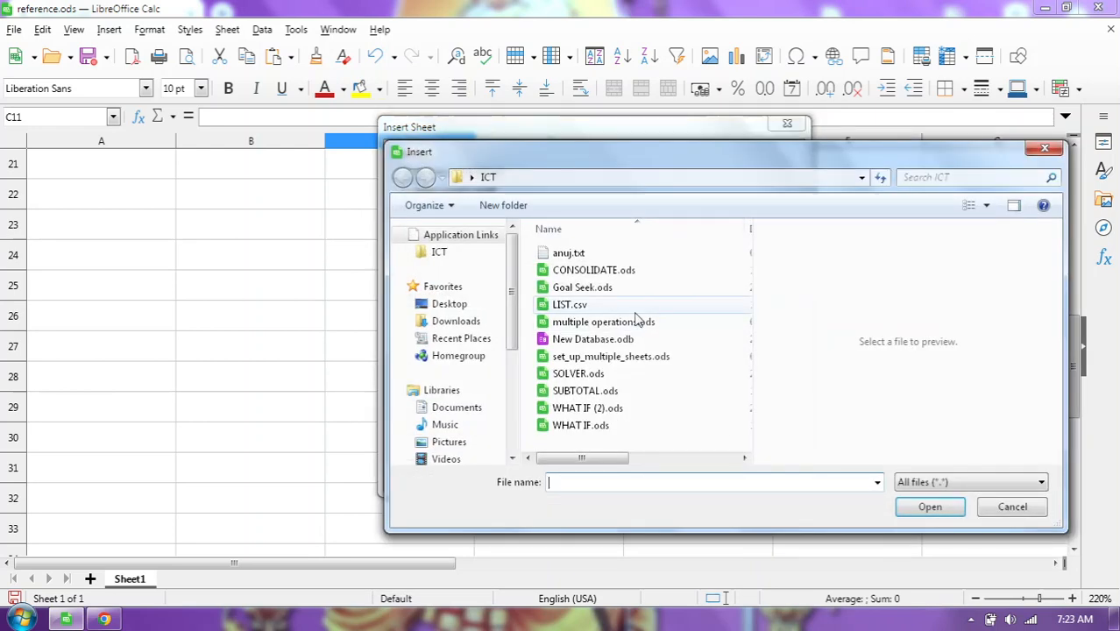
{"action": "left_click", "coordinate": [983, 508]}
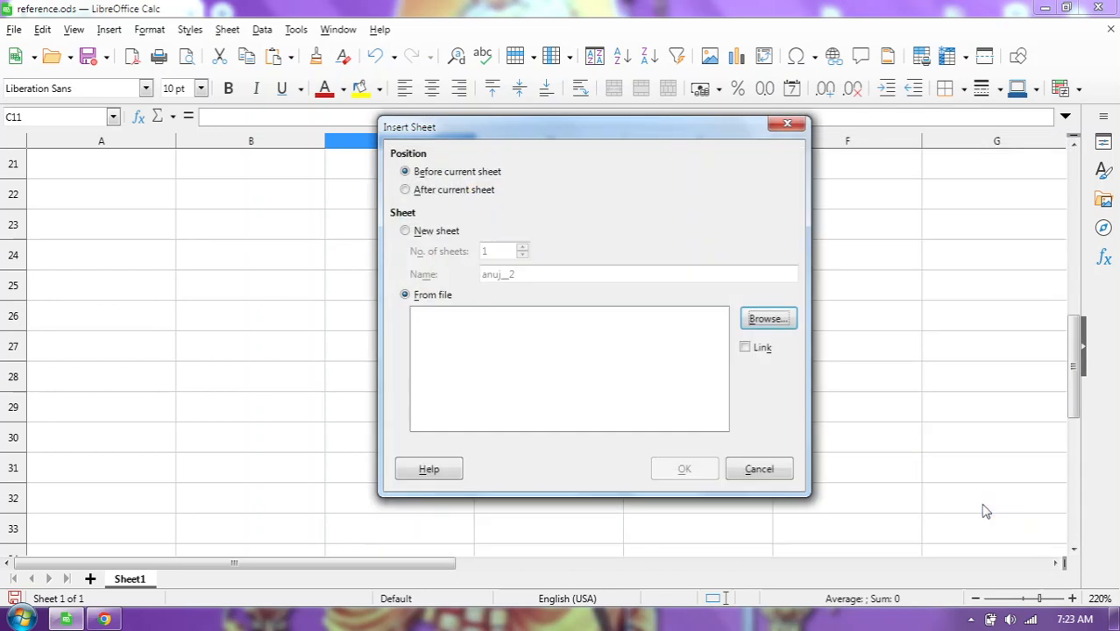
{"action": "left_click", "coordinate": [780, 328]}
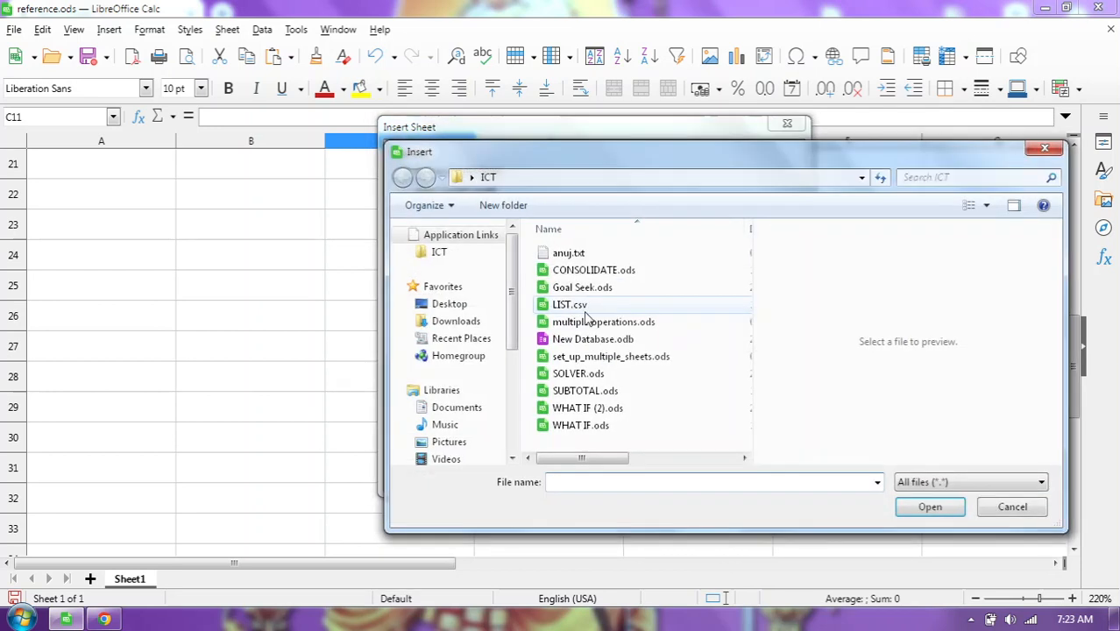
{"action": "left_click", "coordinate": [608, 273]}
{"action": "double_click", "coordinate": [610, 277]}
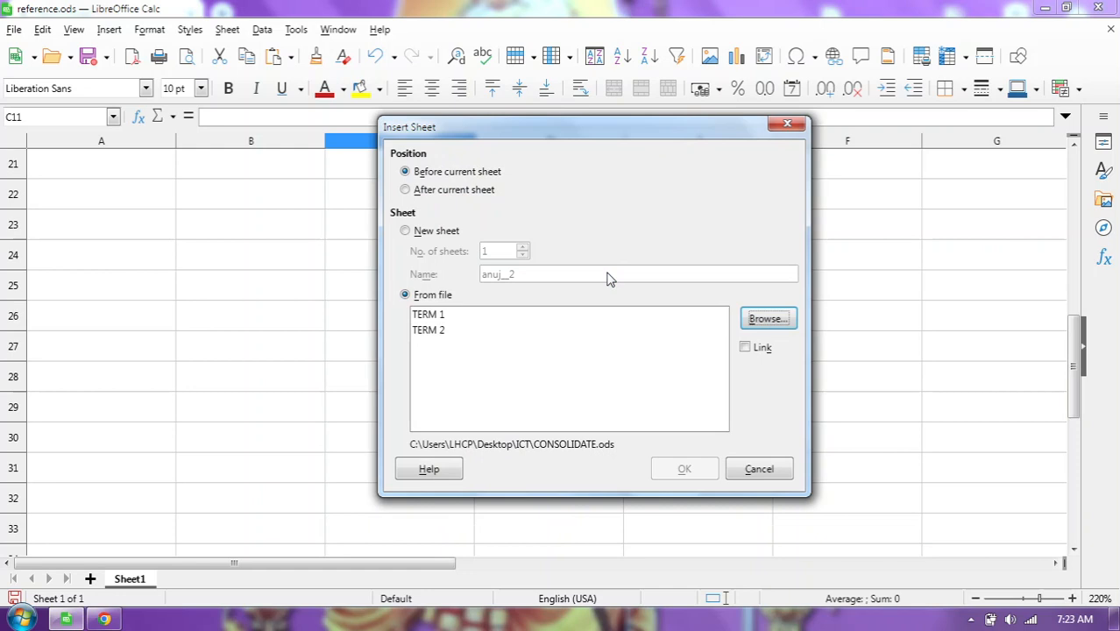
- Insert only the TERM 1 sheet from CONSOLIDATE.ods with the Link option enabled
{"action": "left_click", "coordinate": [440, 321]}
{"action": "left_click", "coordinate": [438, 330]}
{"action": "left_click", "coordinate": [440, 320]}
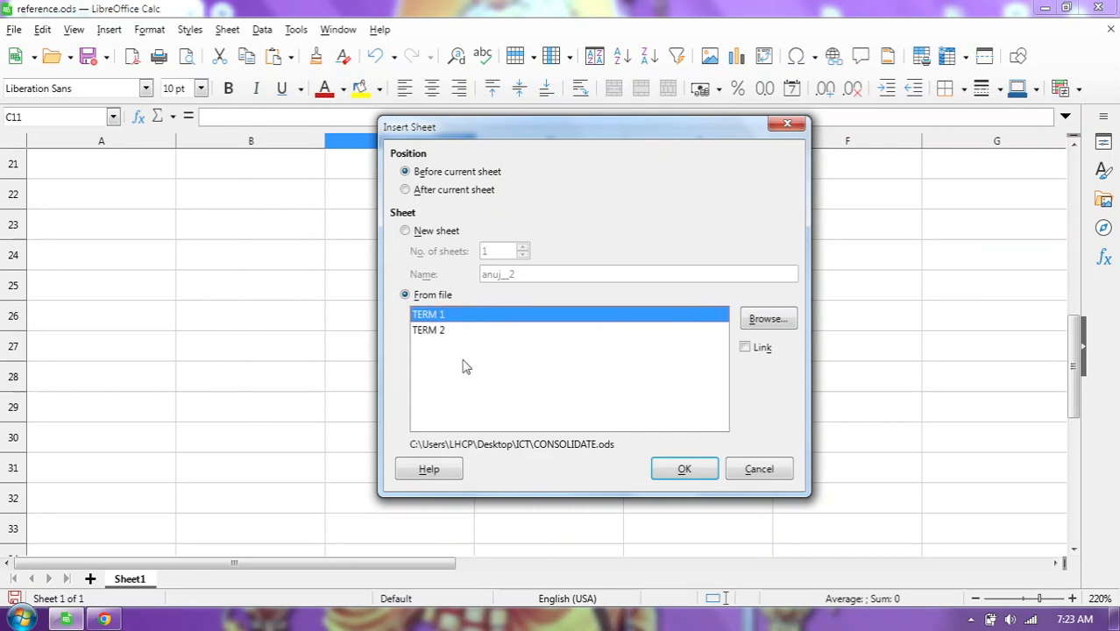
{"action": "left_click", "coordinate": [439, 331], "text": "shift"}
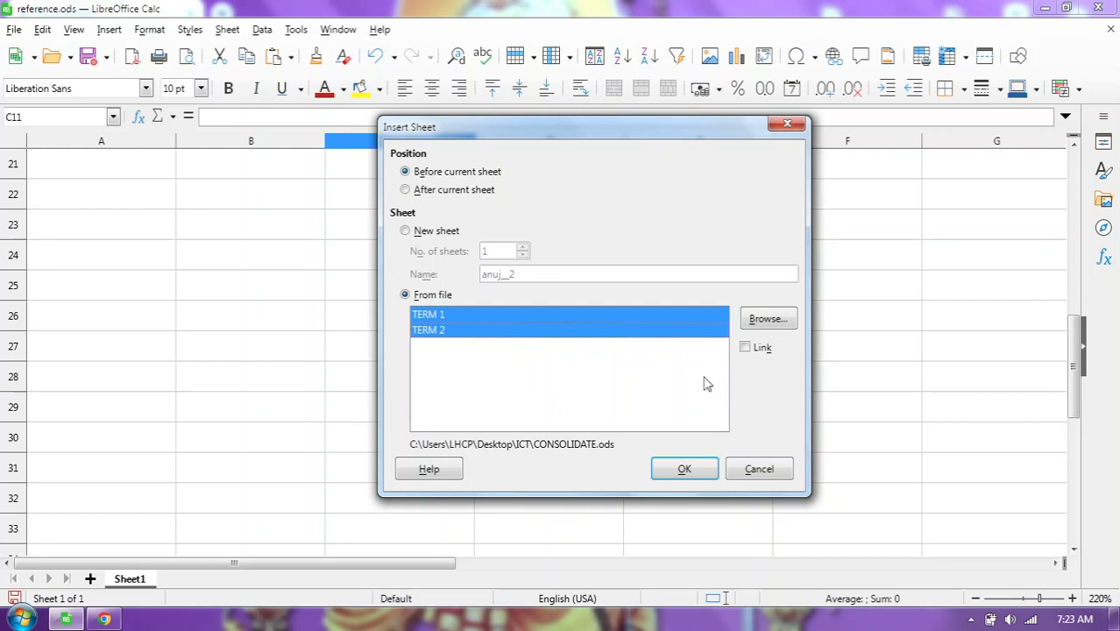
{"action": "left_click", "coordinate": [745, 348]}
{"action": "left_click", "coordinate": [744, 348]}
{"action": "left_click", "coordinate": [490, 332]}
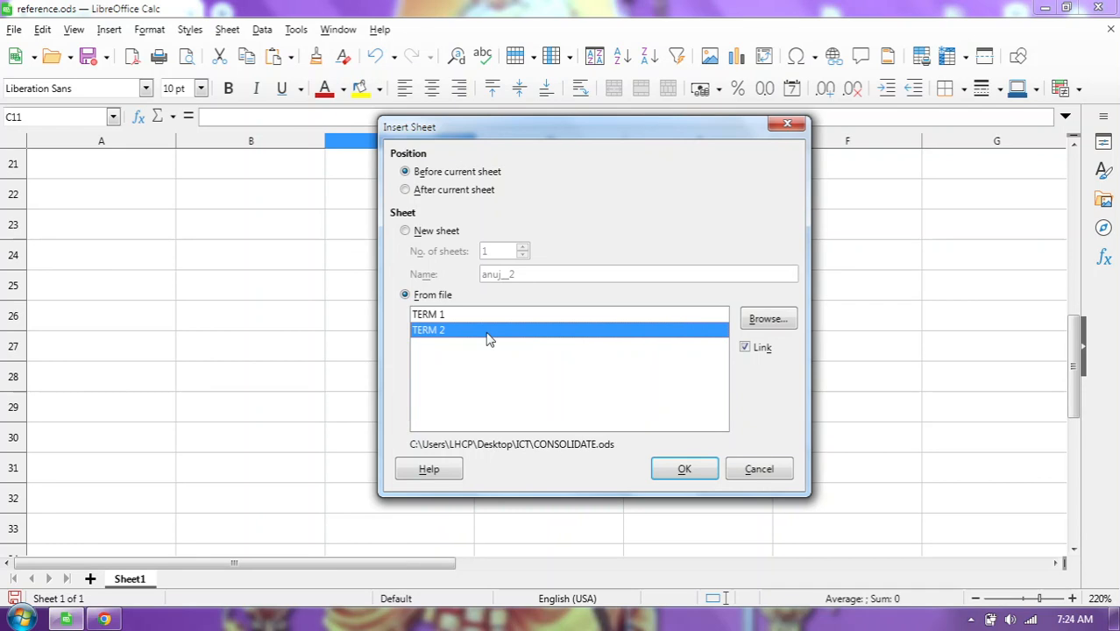
{"action": "key", "text": "Up"}
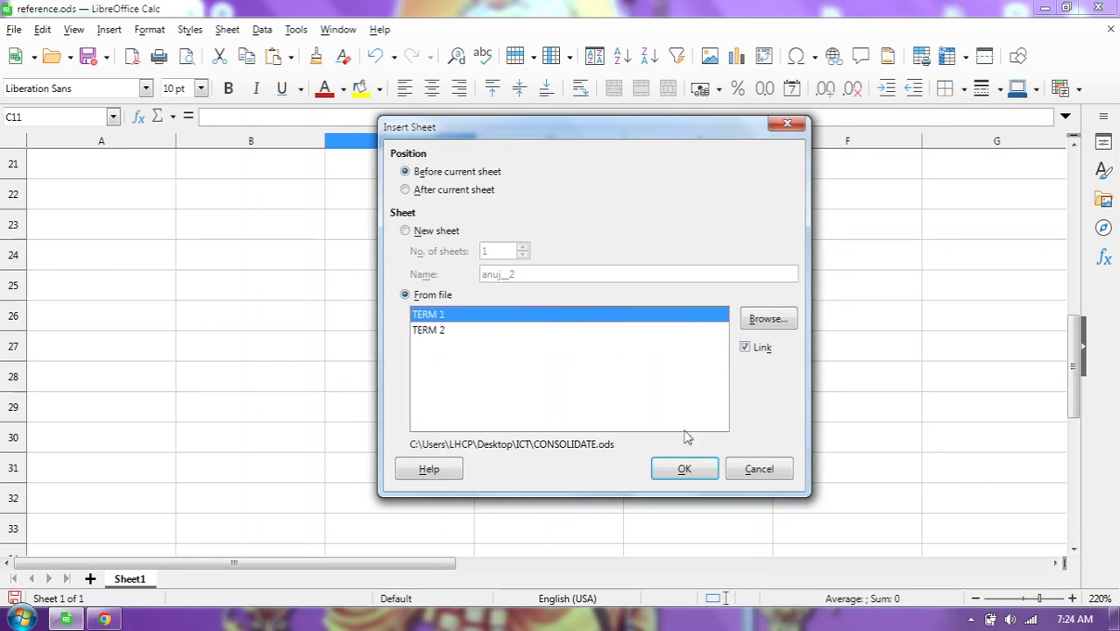
{"action": "left_click", "coordinate": [684, 470]}
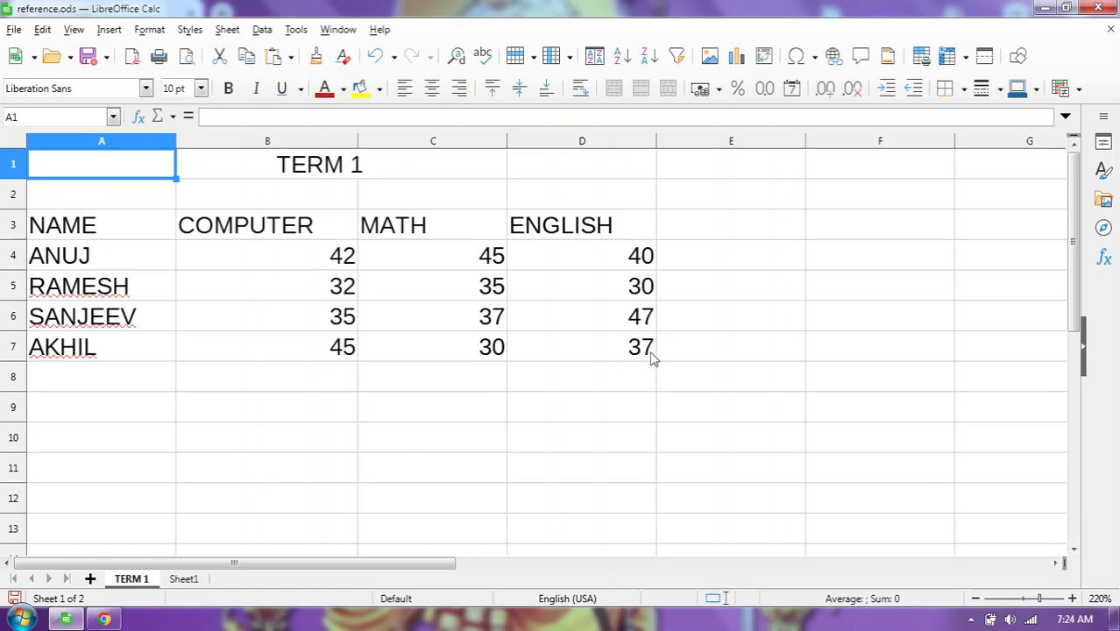
- Open the source workbook CONSOLIDATE.ods from the ICT folder on the desktop in a maximized window
{"action": "left_click", "coordinate": [1043, 8]}
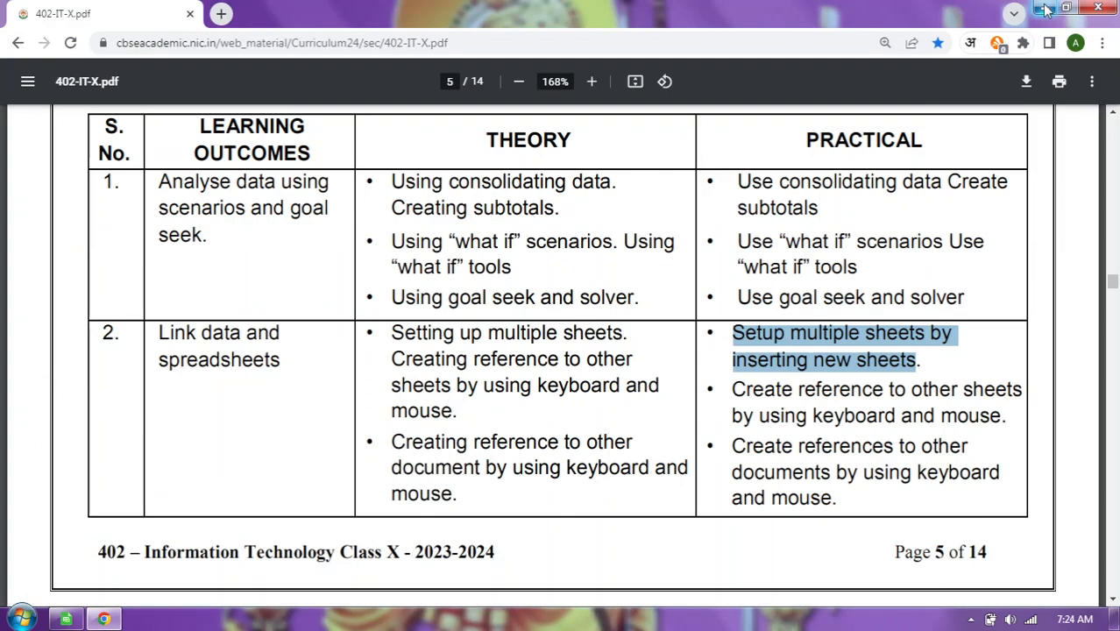
{"action": "left_click", "coordinate": [1043, 8]}
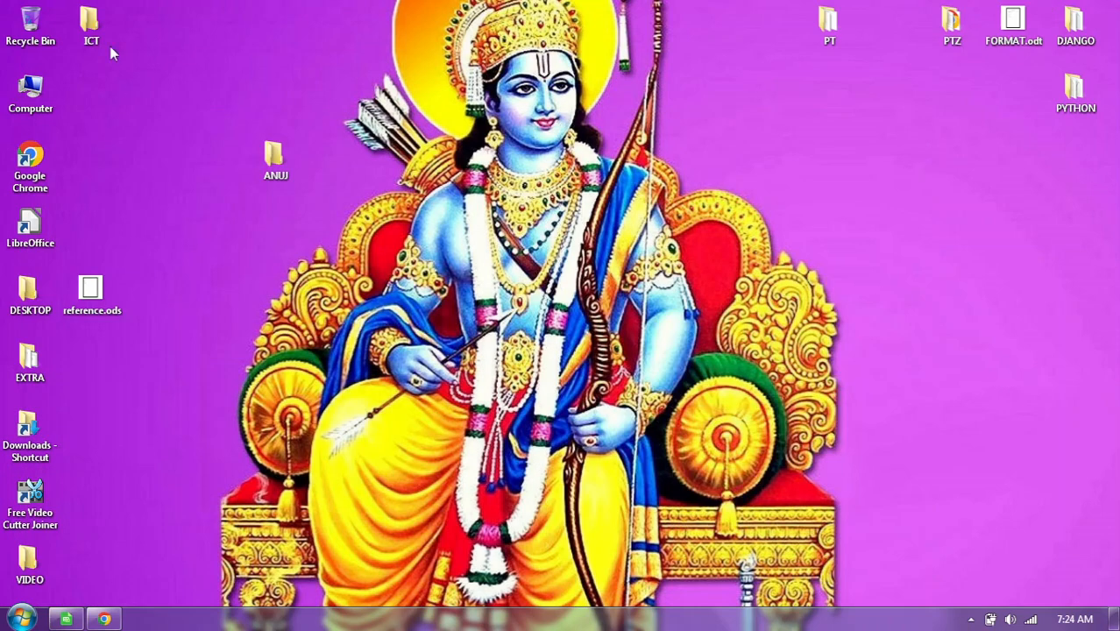
{"action": "double_click", "coordinate": [91, 27]}
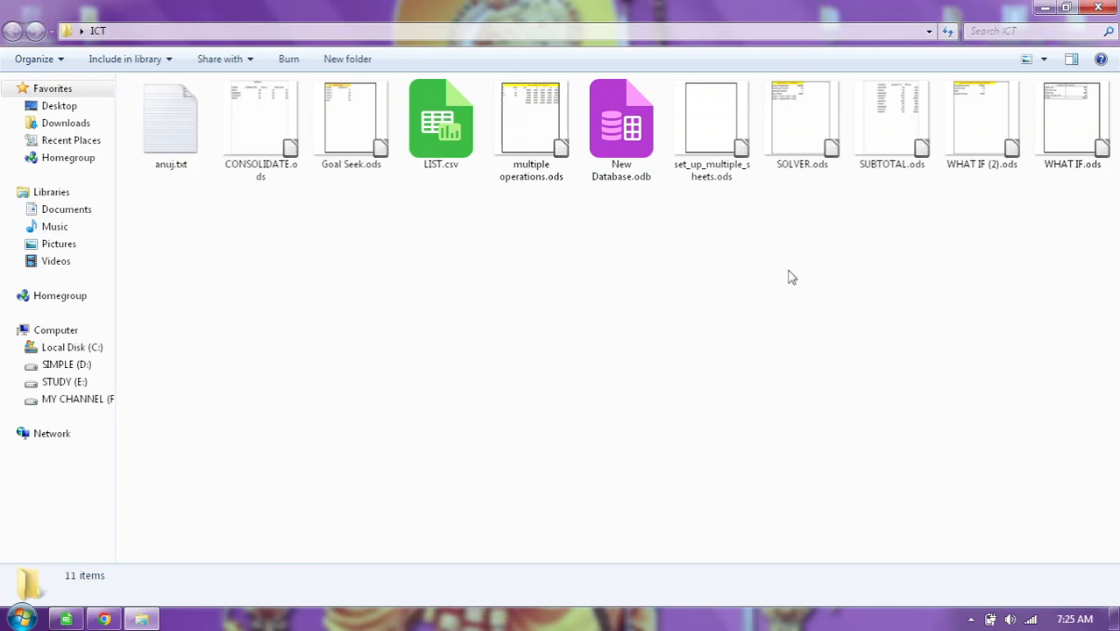
{"action": "left_click", "coordinate": [270, 124]}
{"action": "double_click", "coordinate": [270, 123]}
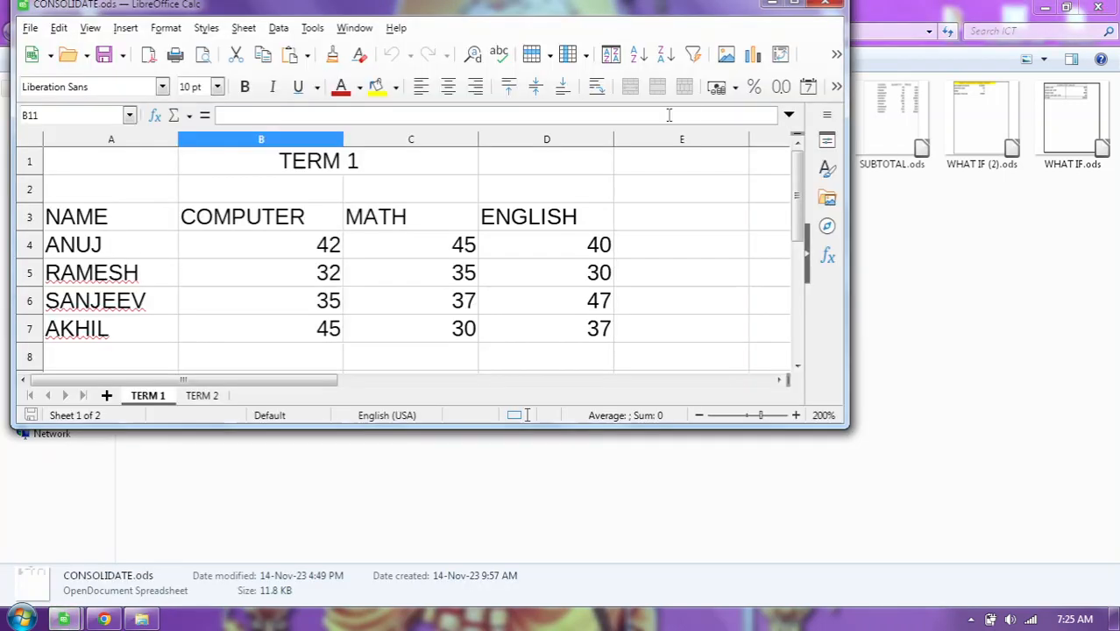
{"action": "left_click", "coordinate": [794, 5]}
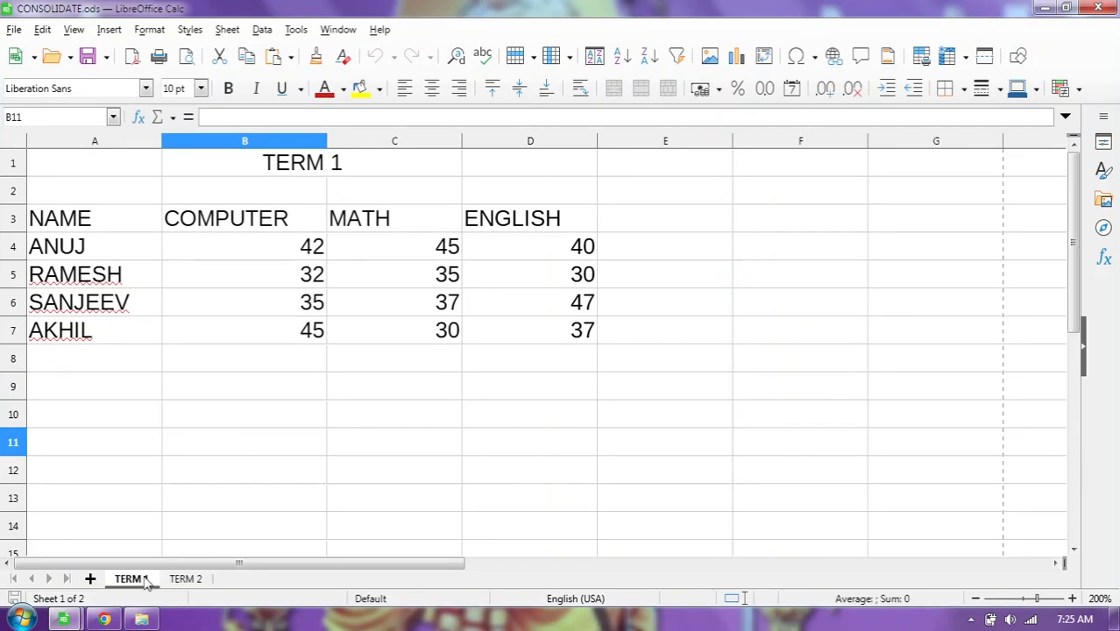
- Compare the TERM 1 sheet in reference.ods with the TERM 1 sheet in CONSOLIDATE.ods
{"action": "mouse_move", "coordinate": [70, 619]}
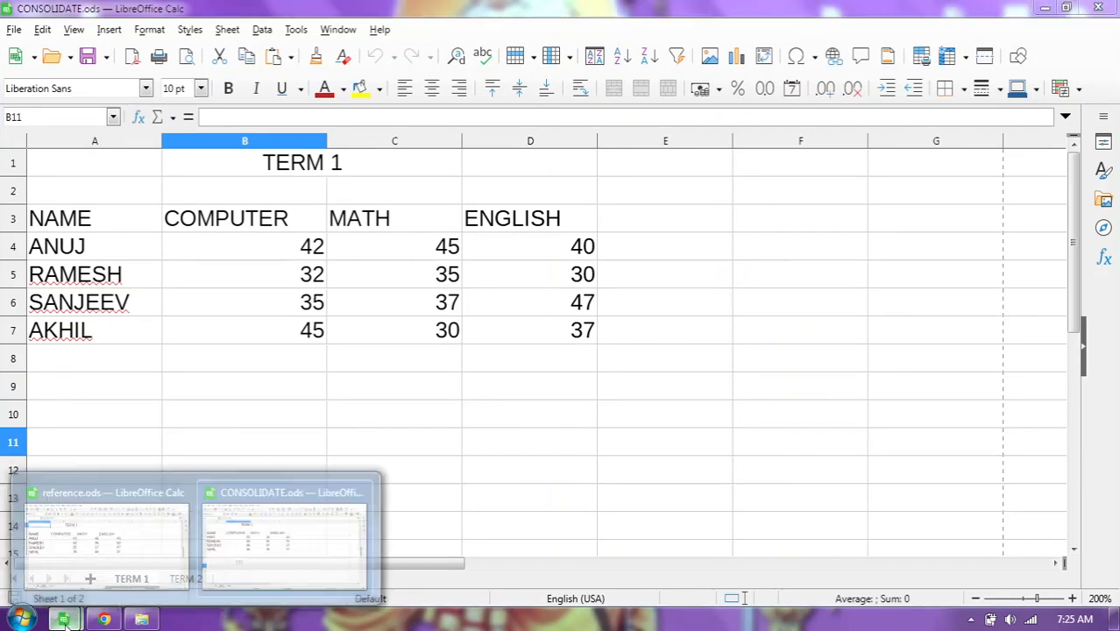
{"action": "left_click", "coordinate": [105, 547]}
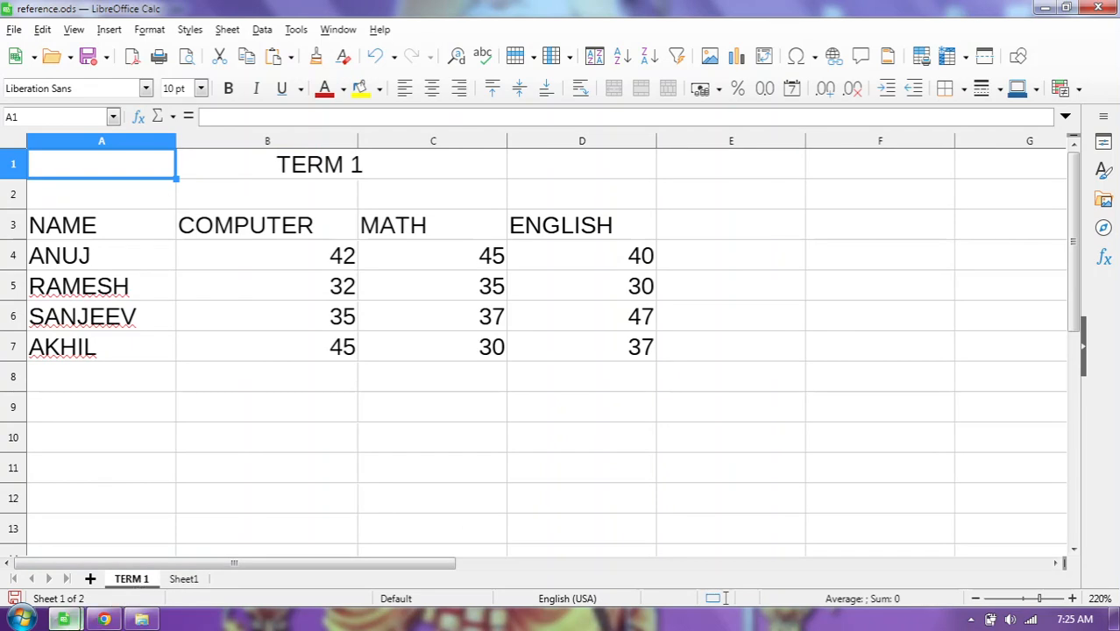
{"action": "mouse_move", "coordinate": [65, 618]}
{"action": "left_click", "coordinate": [245, 556]}
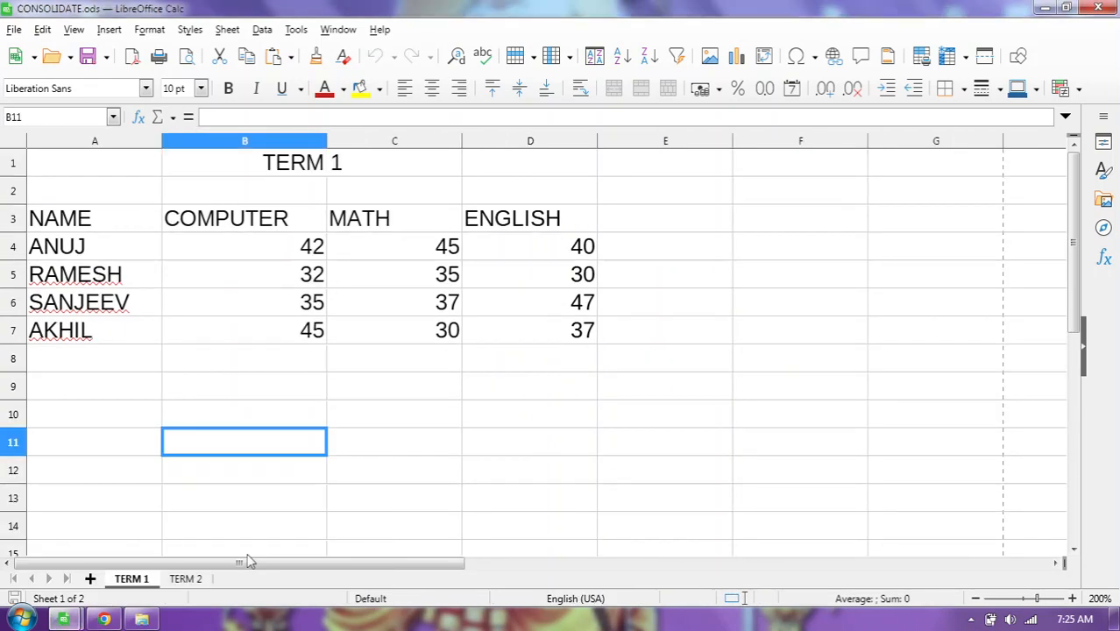
{"action": "left_click", "coordinate": [337, 30]}
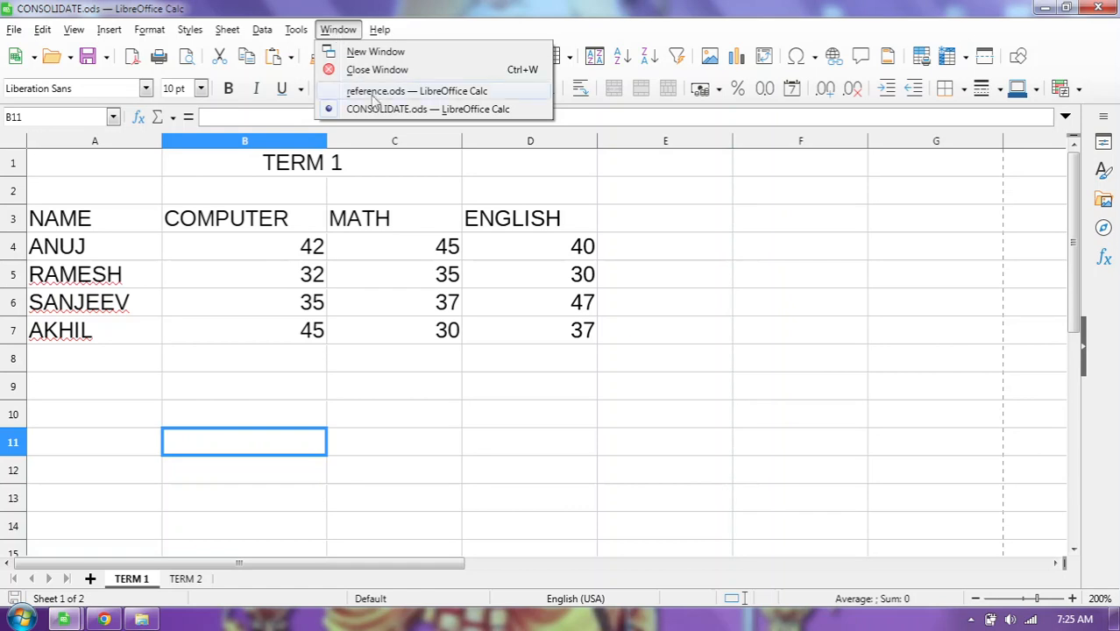
{"action": "left_click", "coordinate": [135, 586]}
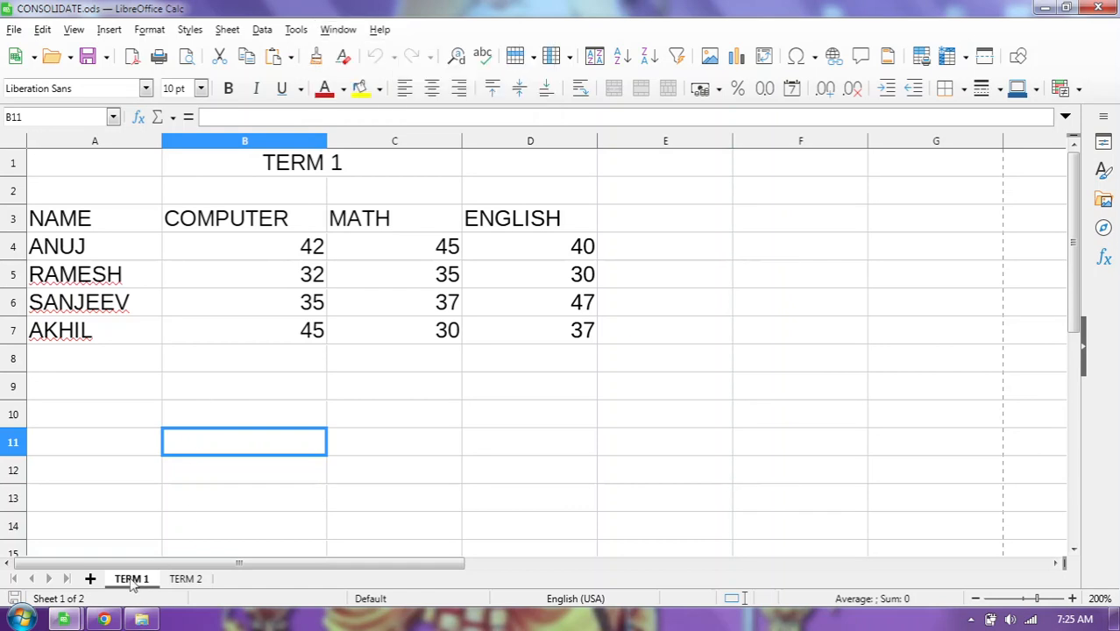
- Set the first student's COMPUTER mark in cell B4 of CONSOLIDATE.ods to 100 and save the workbook
{"action": "left_click", "coordinate": [272, 249]}
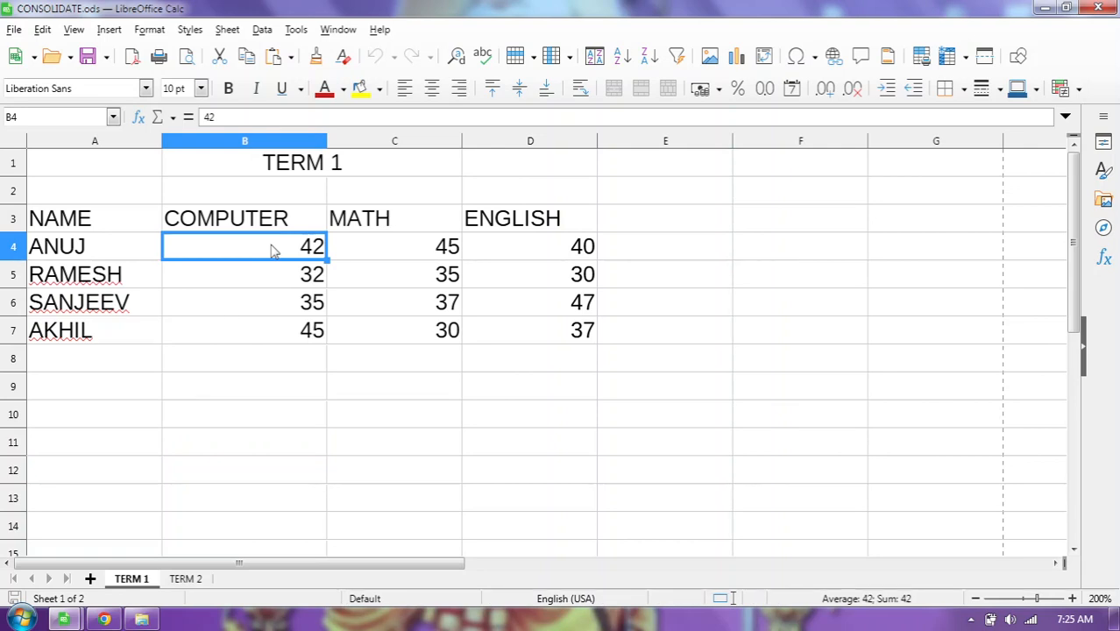
{"action": "type", "text": "100"}
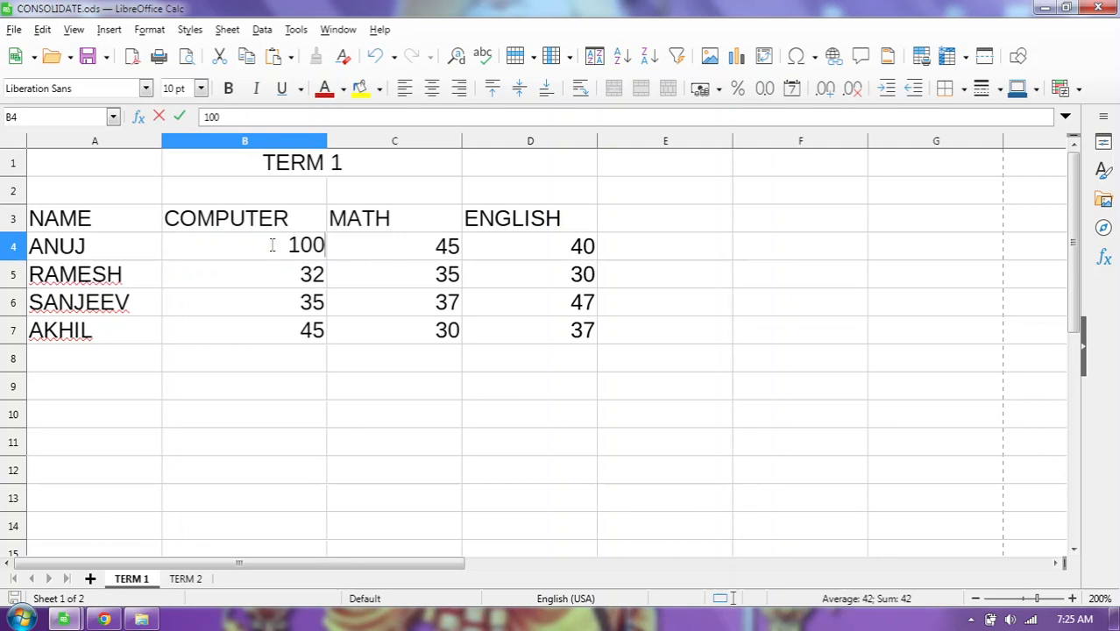
{"action": "key", "text": "Return"}
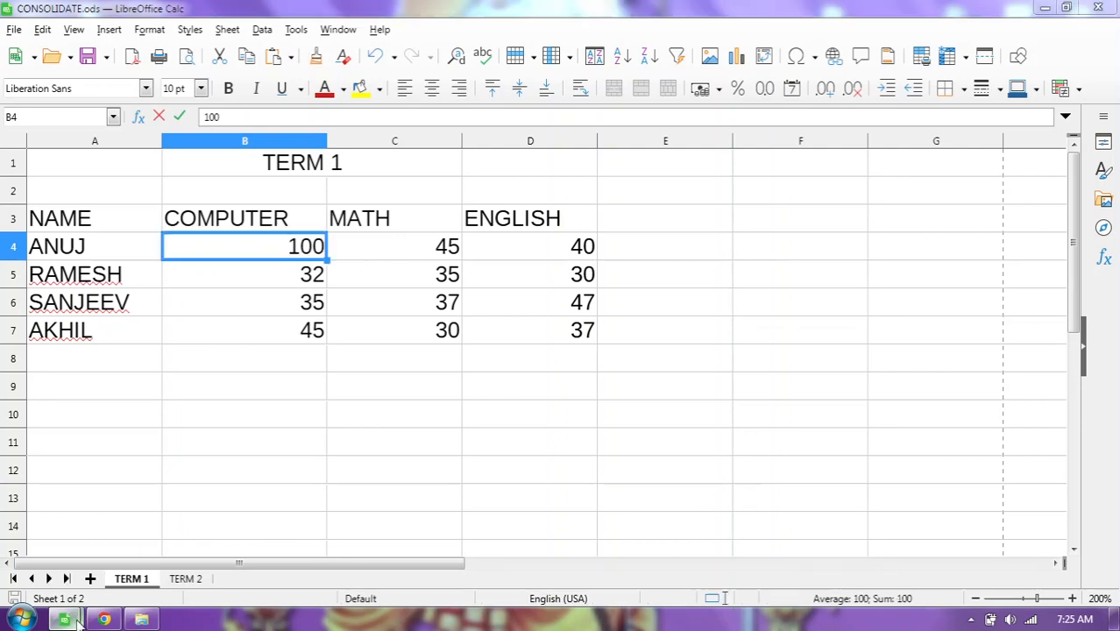
- Switch to reference.ods and close it, saving its changes
{"action": "mouse_move", "coordinate": [63, 619]}
{"action": "left_click", "coordinate": [103, 544]}
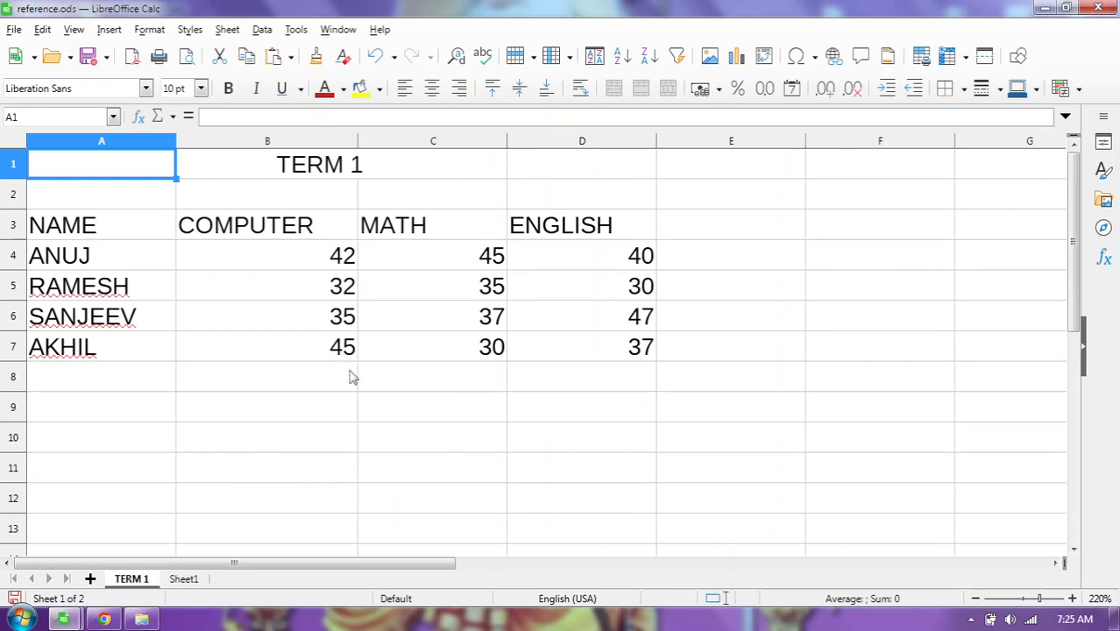
{"action": "left_click", "coordinate": [1098, 8]}
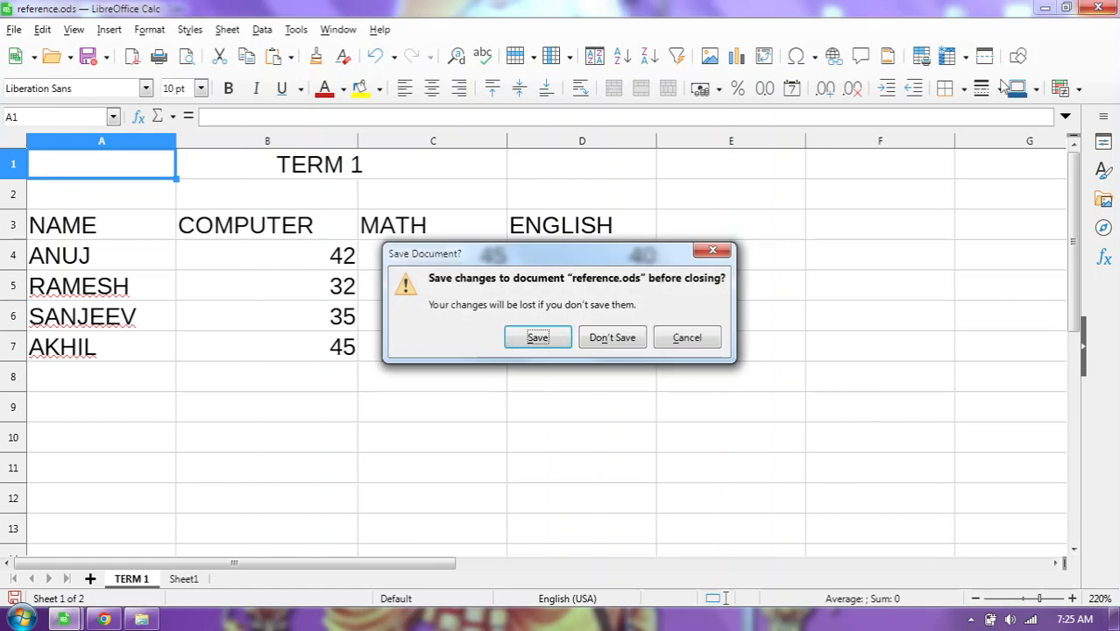
{"action": "left_click", "coordinate": [536, 339]}
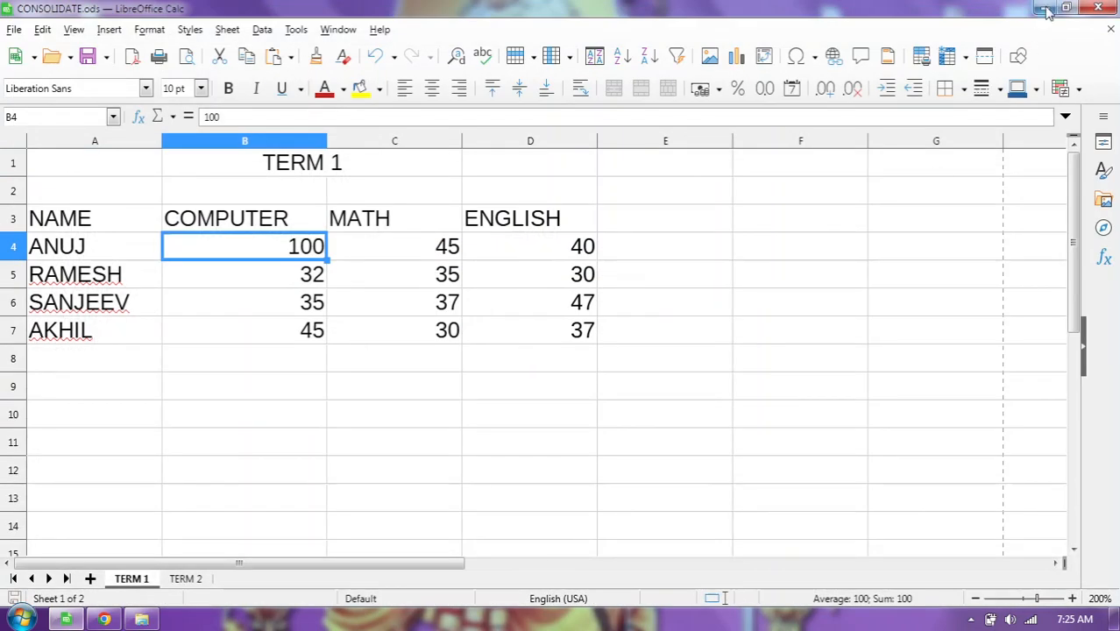
- Reopen reference.ods from the desktop and allow its external links to update
{"action": "left_click", "coordinate": [1043, 8]}
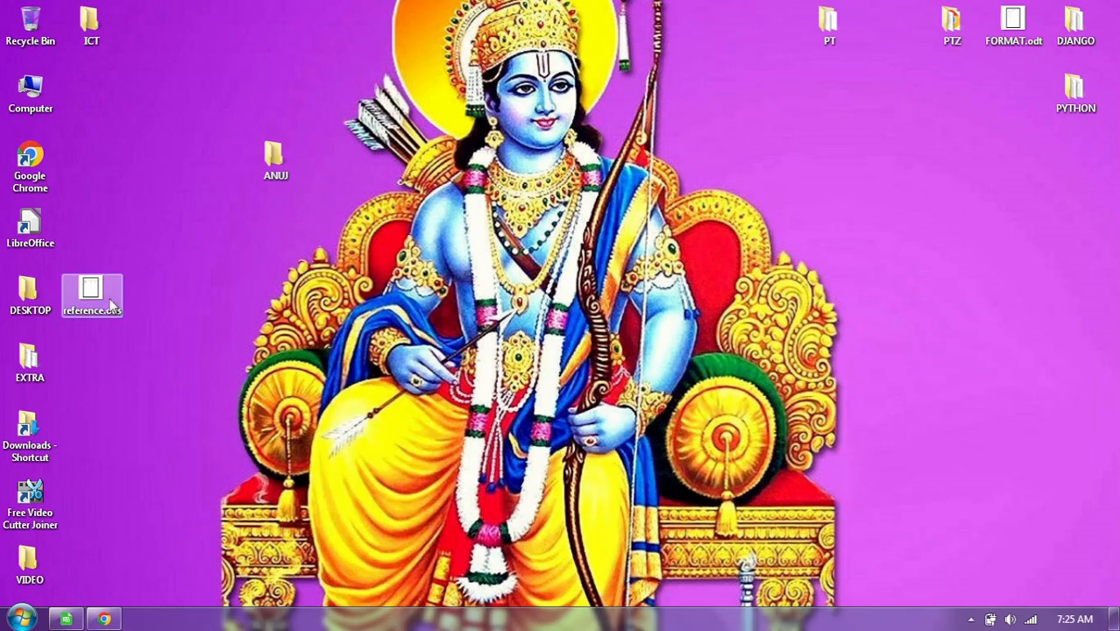
{"action": "left_click", "coordinate": [92, 298]}
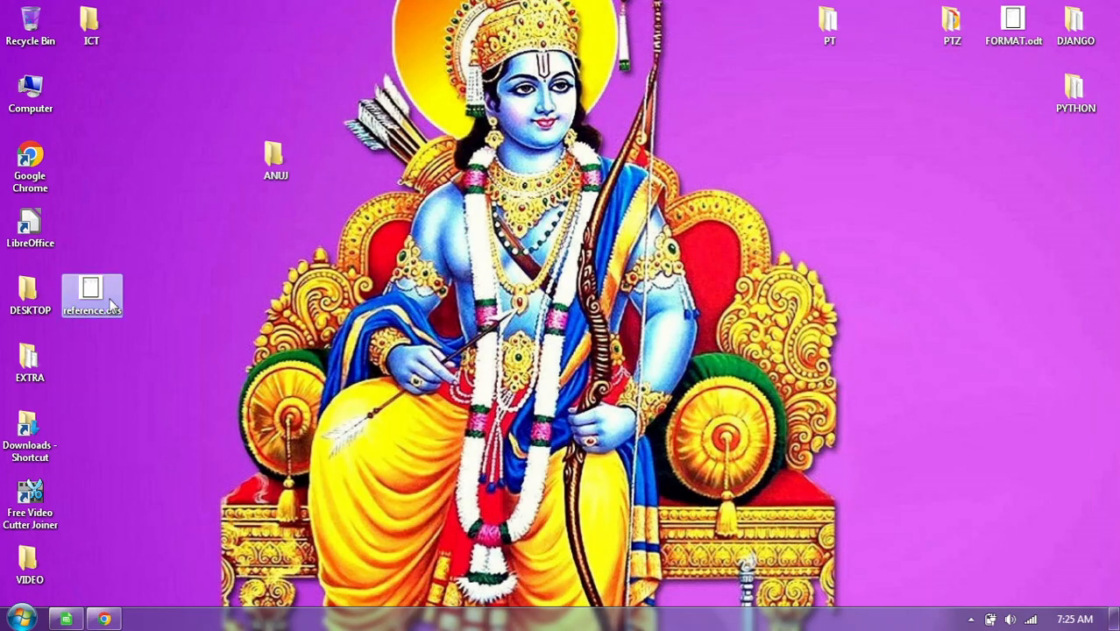
{"action": "double_click", "coordinate": [92, 298]}
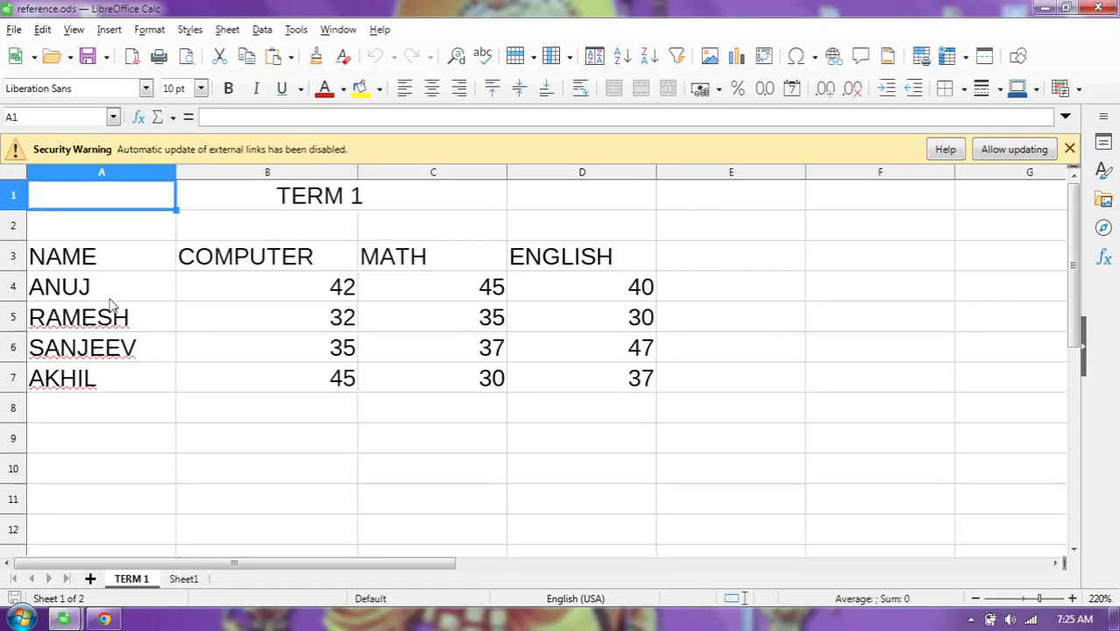
{"action": "left_click", "coordinate": [1006, 154]}
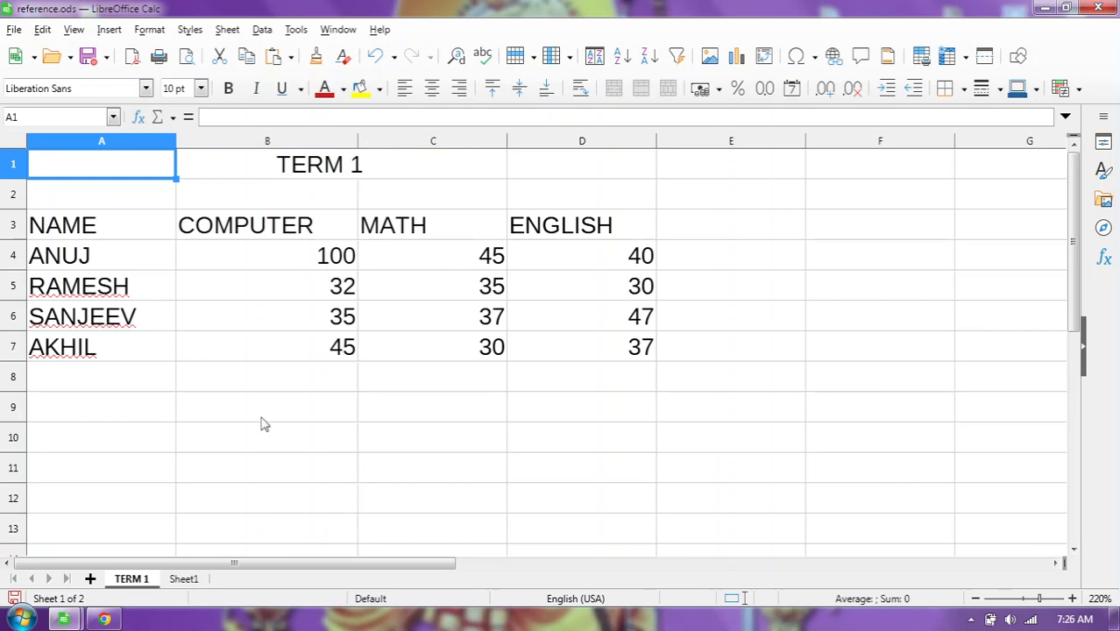
- Compare the TERM 1 marks in CONSOLIDATE.ods with those in reference.ods, returning to reference.ods
{"action": "mouse_move", "coordinate": [61, 621]}
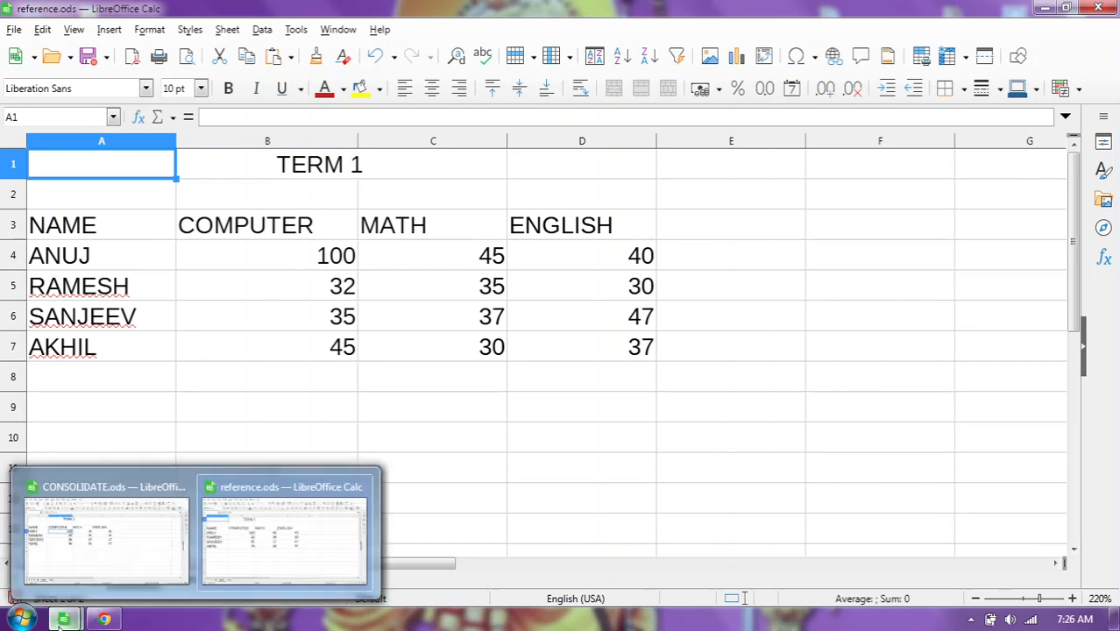
{"action": "left_click", "coordinate": [92, 547]}
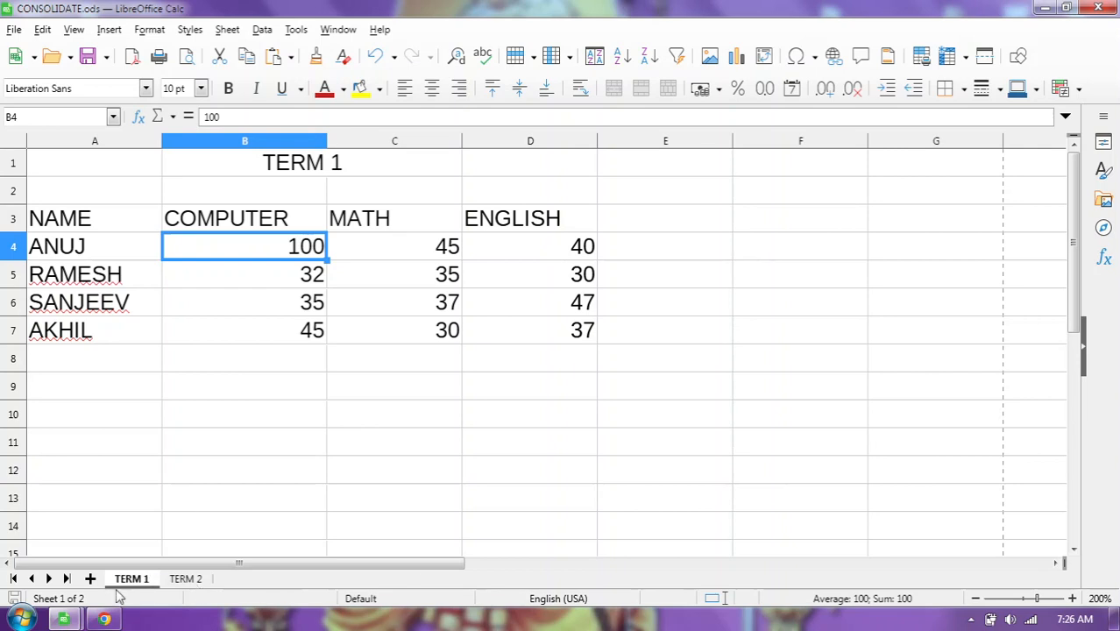
{"action": "mouse_move", "coordinate": [79, 619]}
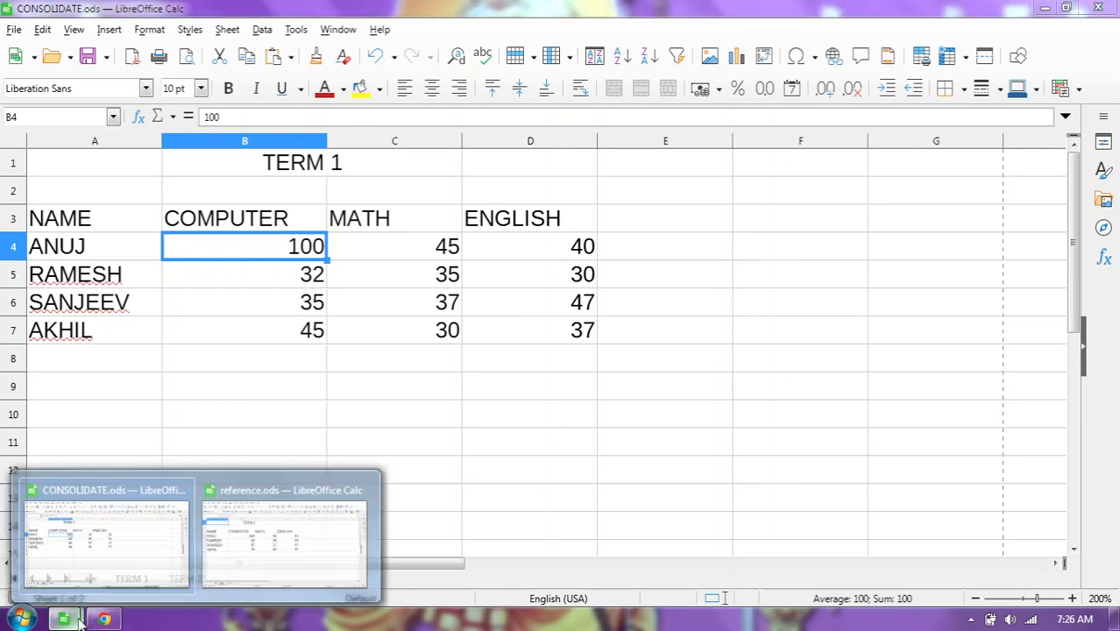
{"action": "left_click", "coordinate": [250, 541]}
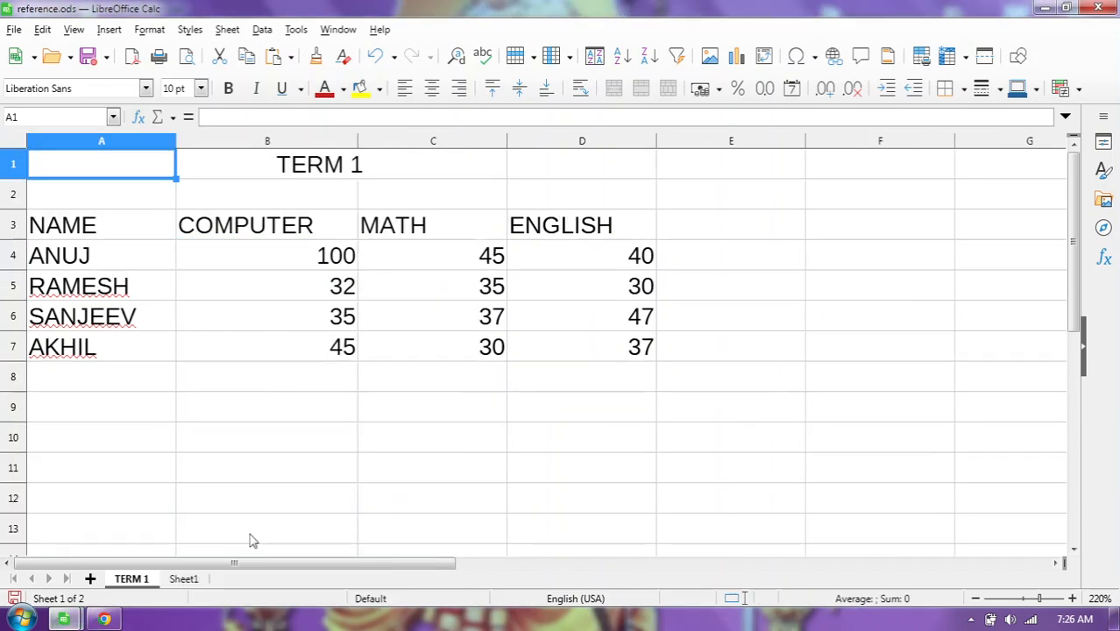
- Delete the linked TERM 1 sheet from reference.ods
{"action": "right_click", "coordinate": [140, 583]}
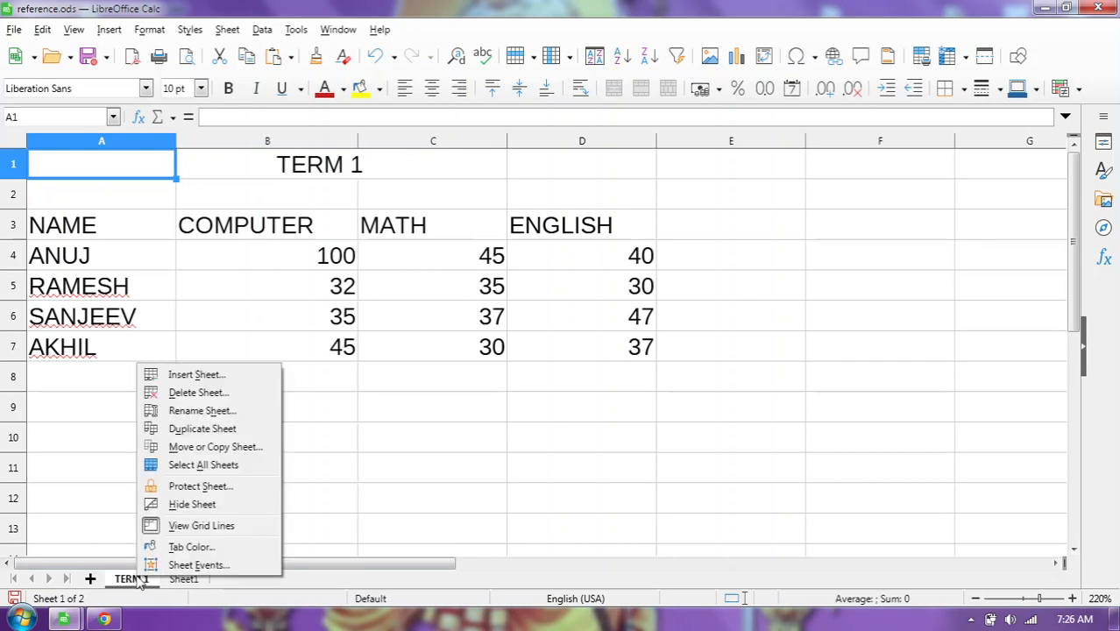
{"action": "left_click", "coordinate": [198, 393]}
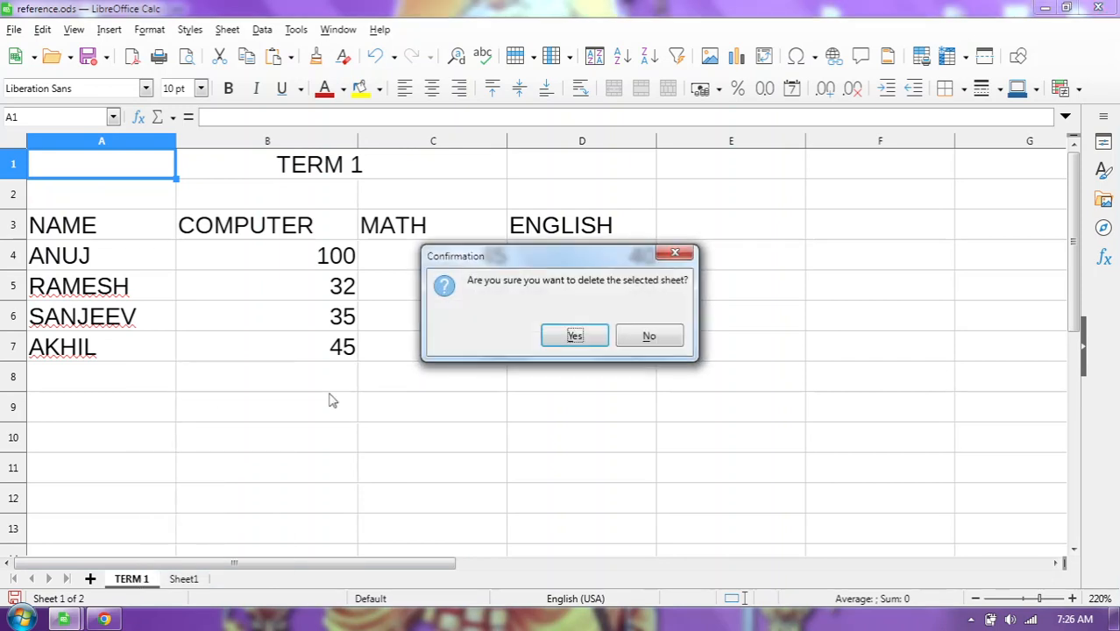
{"action": "left_click", "coordinate": [572, 335]}
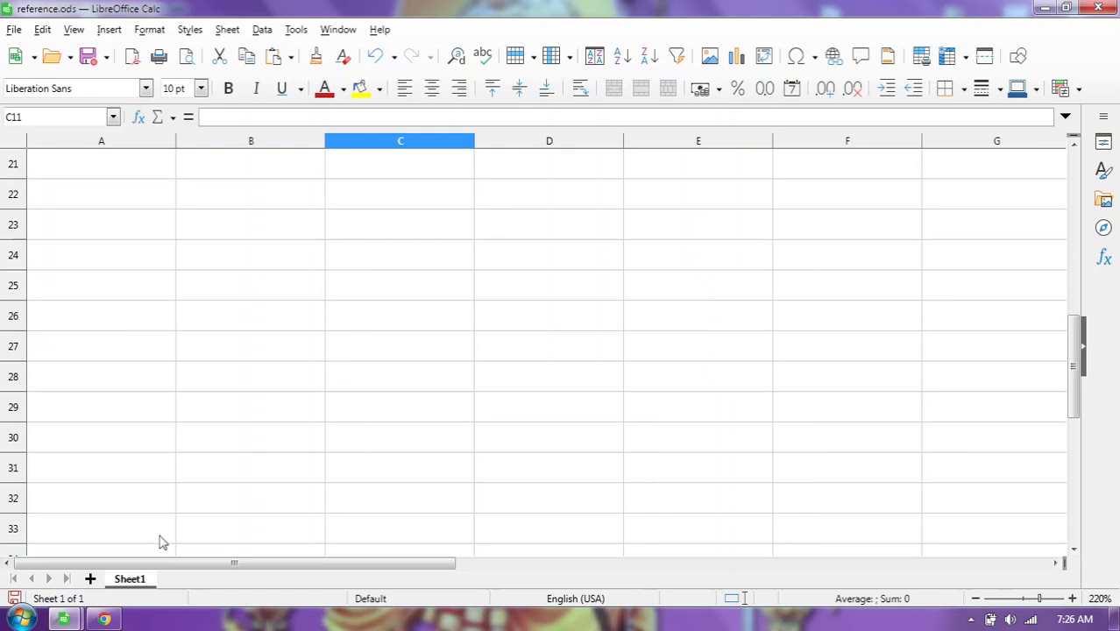
- Insert the TERM 1 sheet from CONSOLIDATE.ods before the current sheet in reference.ods, with the Link option off
{"action": "left_click", "coordinate": [226, 32]}
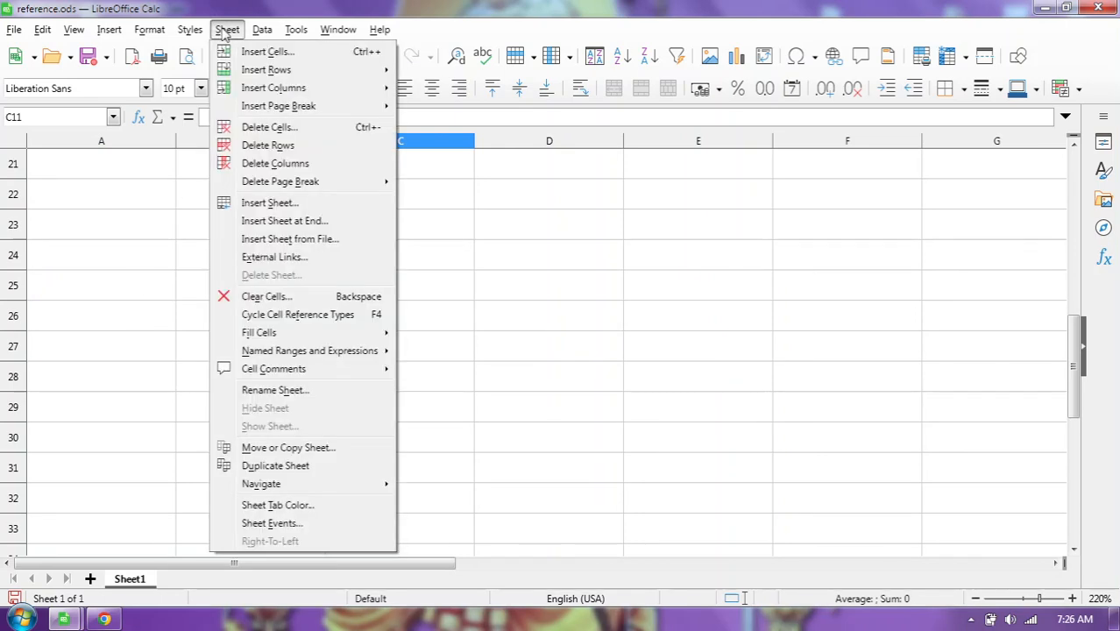
{"action": "left_click", "coordinate": [303, 241]}
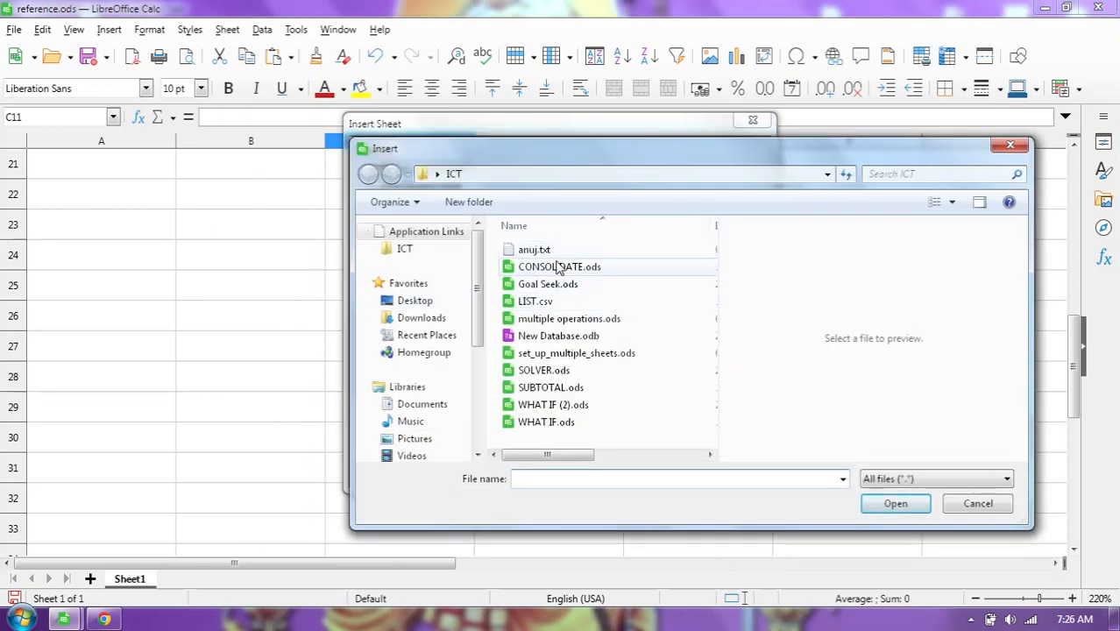
{"action": "left_click", "coordinate": [557, 267]}
{"action": "left_click", "coordinate": [869, 505]}
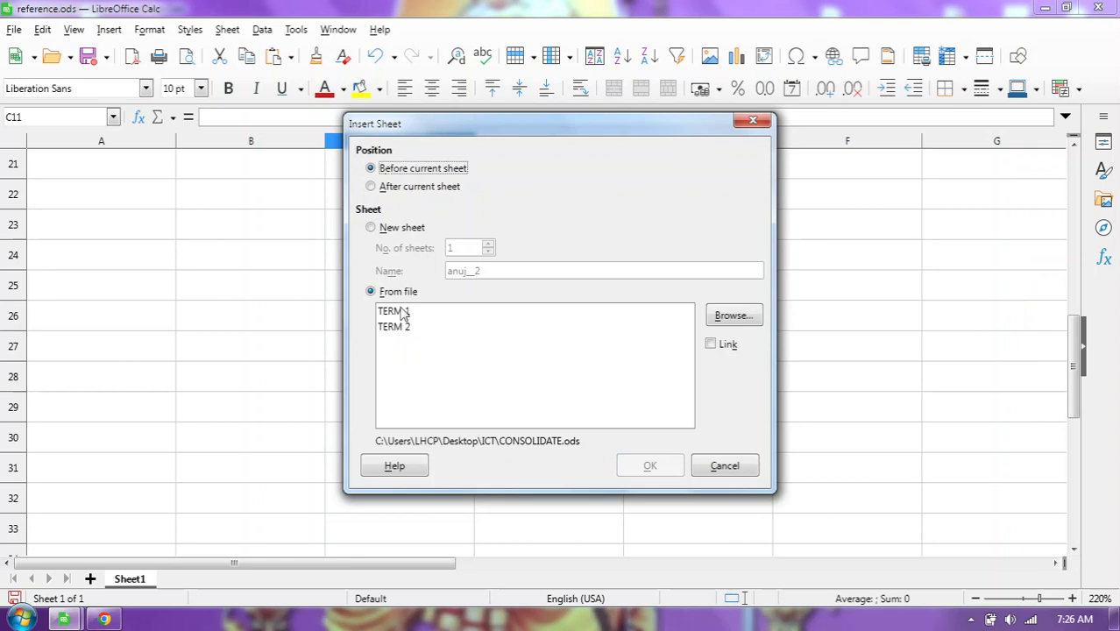
{"action": "left_click", "coordinate": [401, 312]}
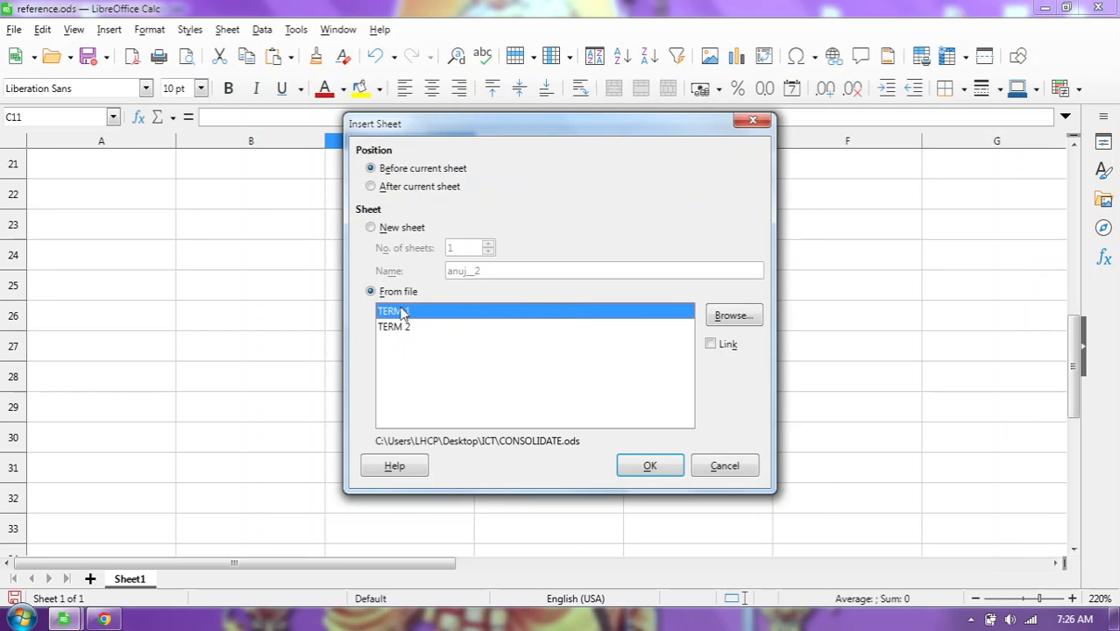
{"action": "left_click", "coordinate": [710, 345]}
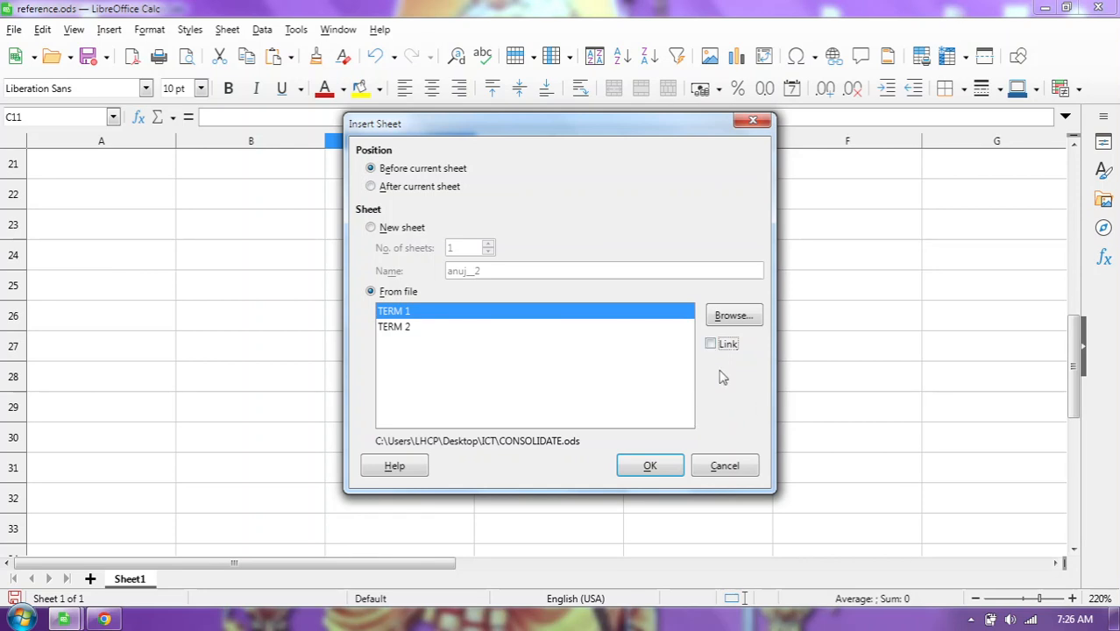
{"action": "left_click", "coordinate": [656, 465]}
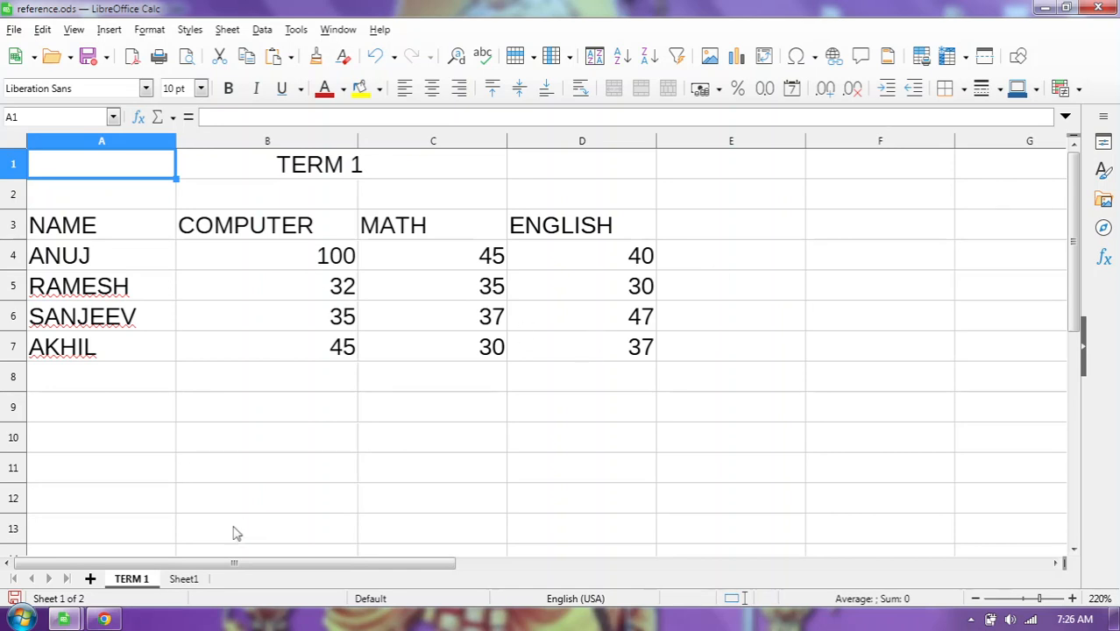
- Switch to CONSOLIDATE.ods, set the COMPUTER mark in cell B4 of TERM 1 to 47 and save the workbook
{"action": "left_click", "coordinate": [331, 31]}
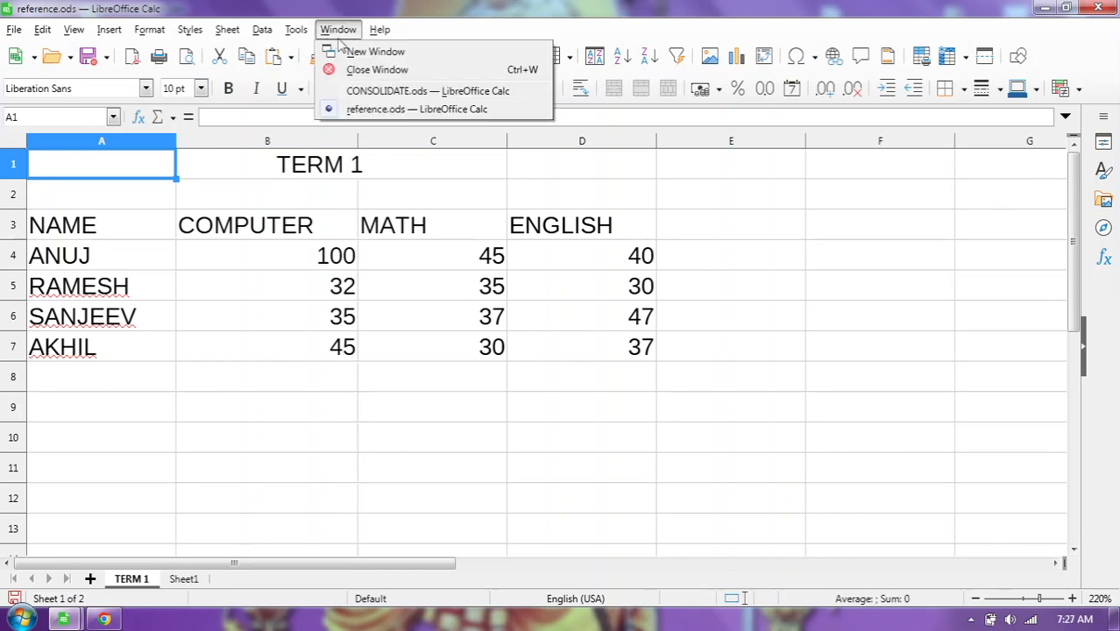
{"action": "left_click", "coordinate": [365, 91]}
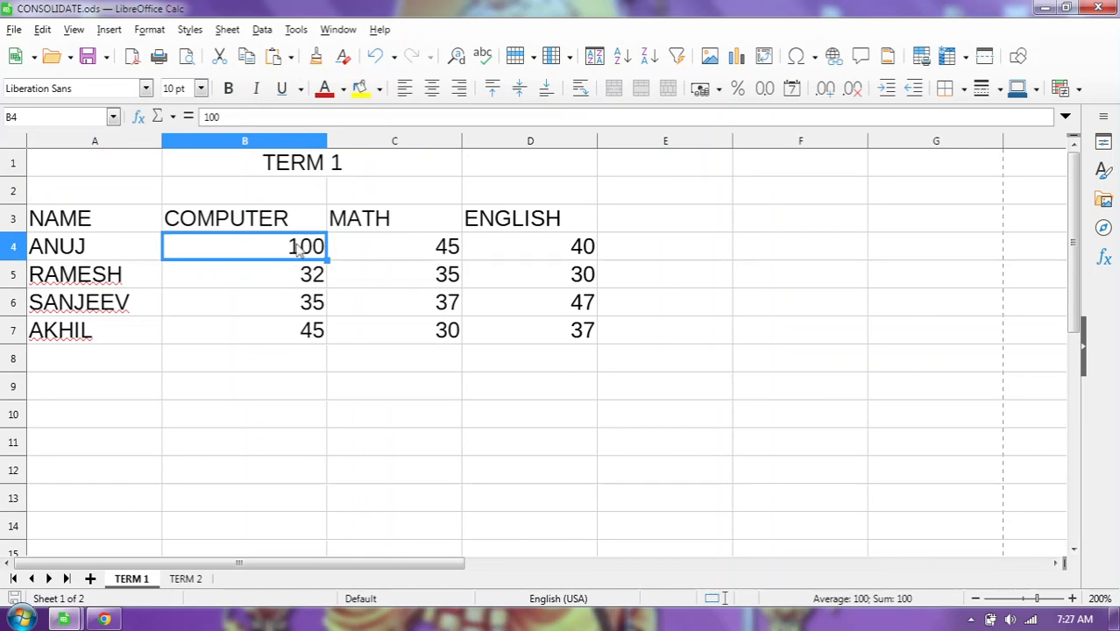
{"action": "type", "text": "47"}
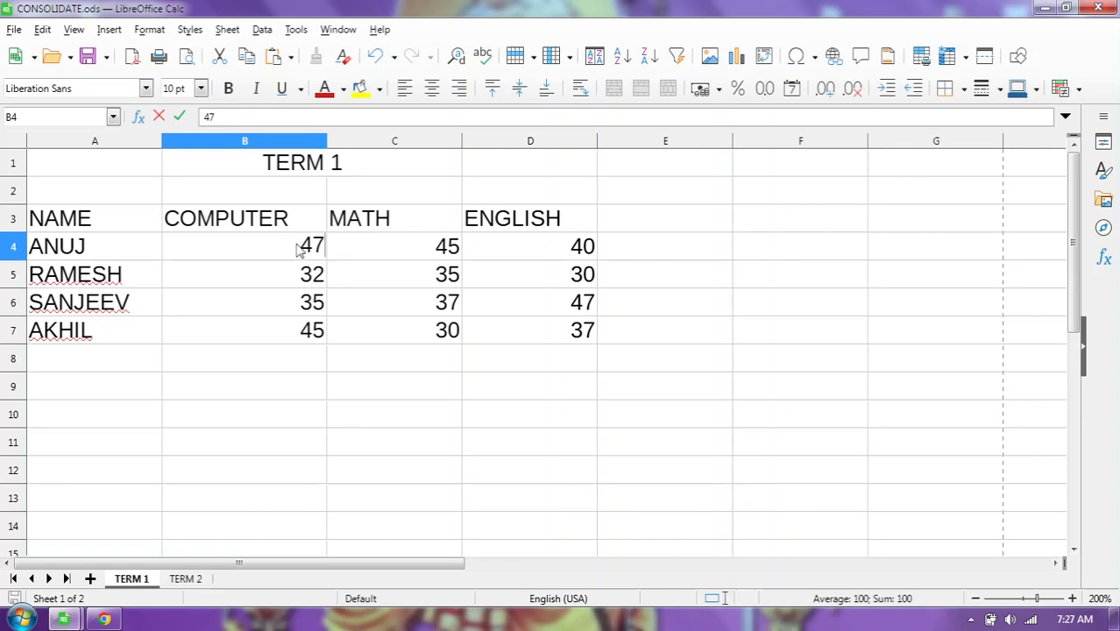
{"action": "key", "text": "Return"}
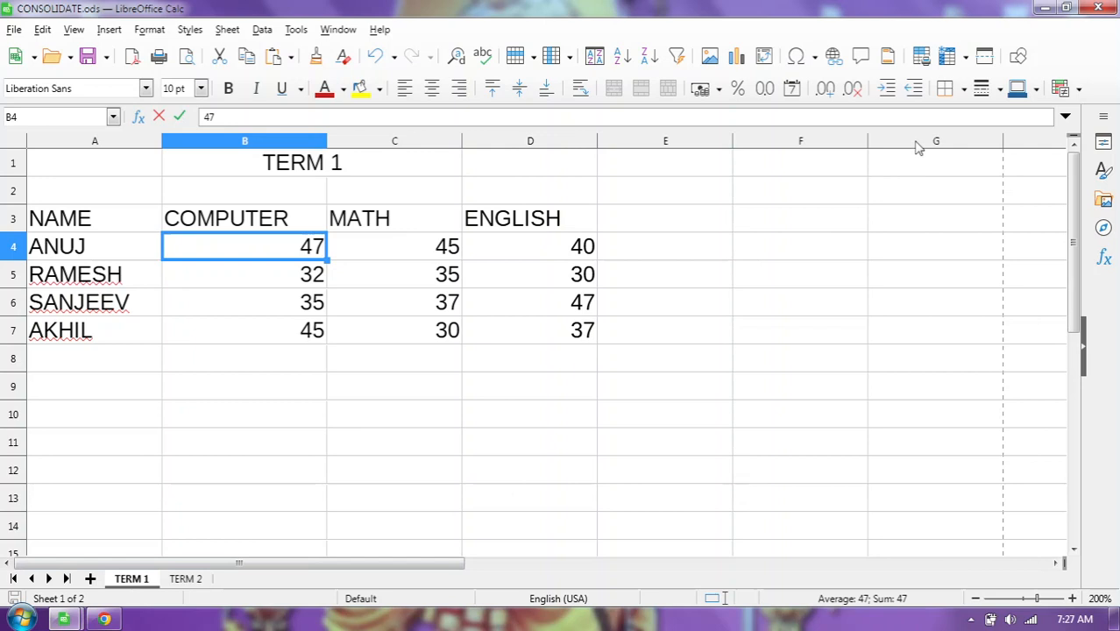
- Close reference.ods with its changes saved and reopen it from the desktop
{"action": "left_click", "coordinate": [1042, 7]}
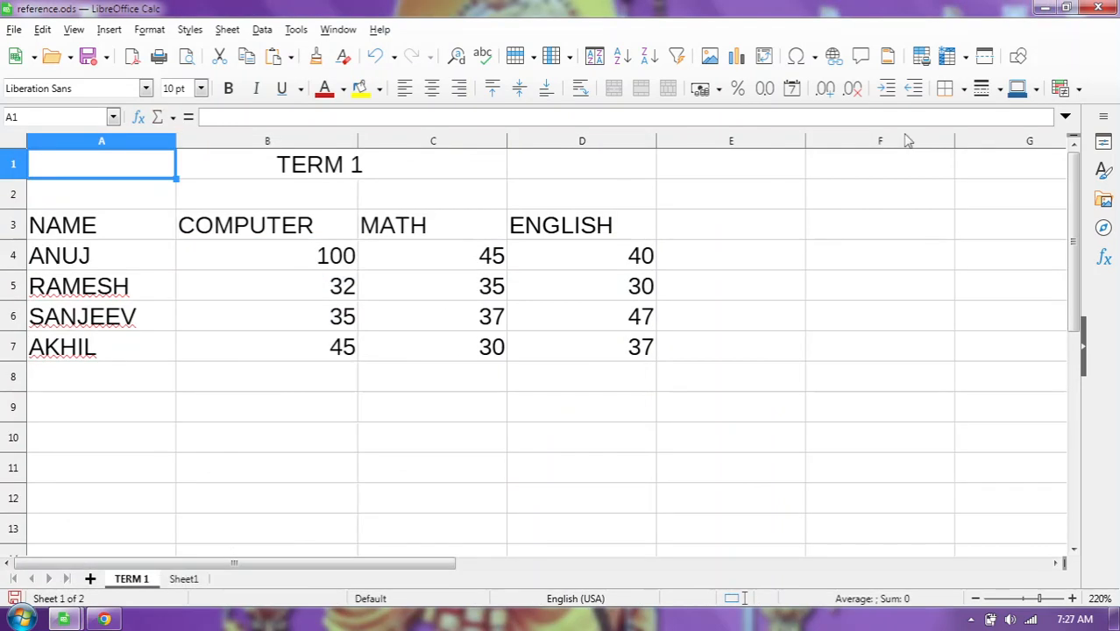
{"action": "left_click", "coordinate": [1098, 7]}
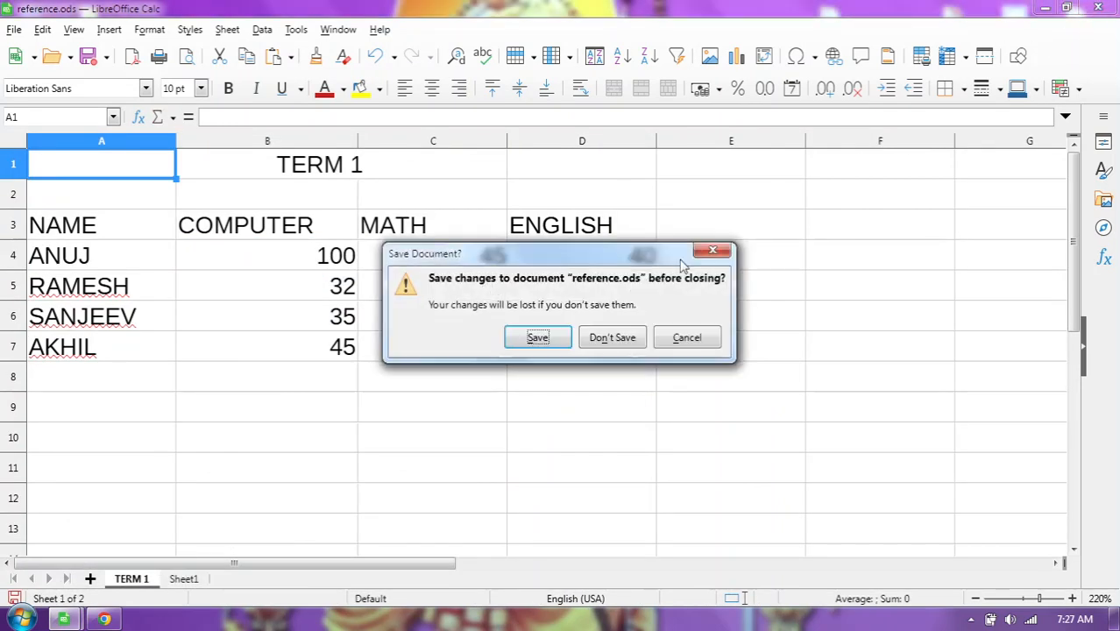
{"action": "left_click", "coordinate": [528, 344]}
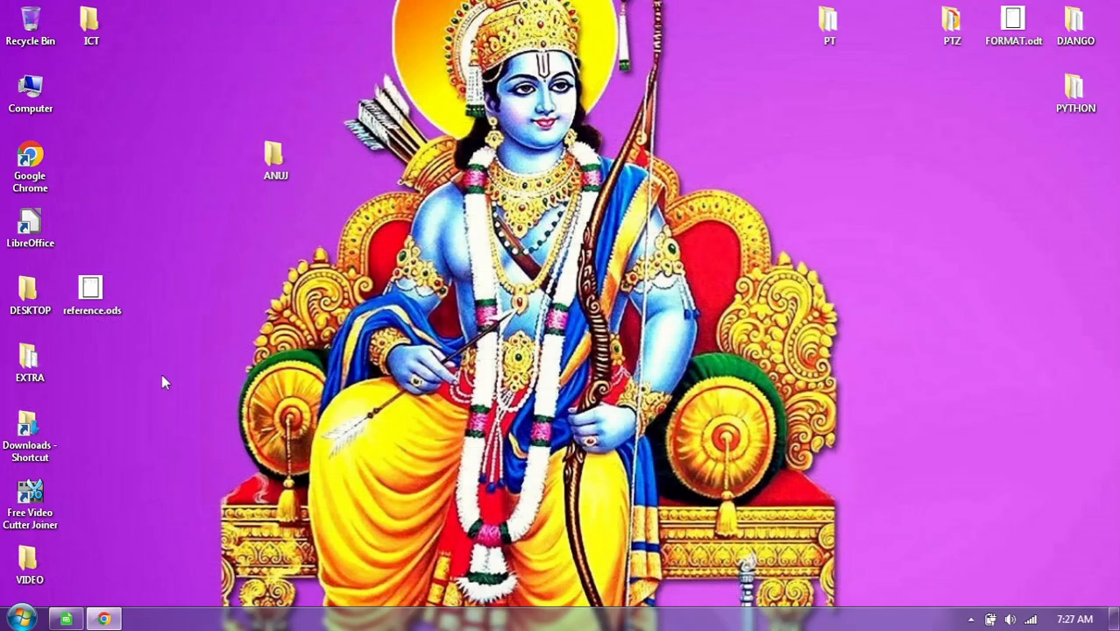
{"action": "left_click", "coordinate": [98, 302]}
{"action": "double_click", "coordinate": [98, 302]}
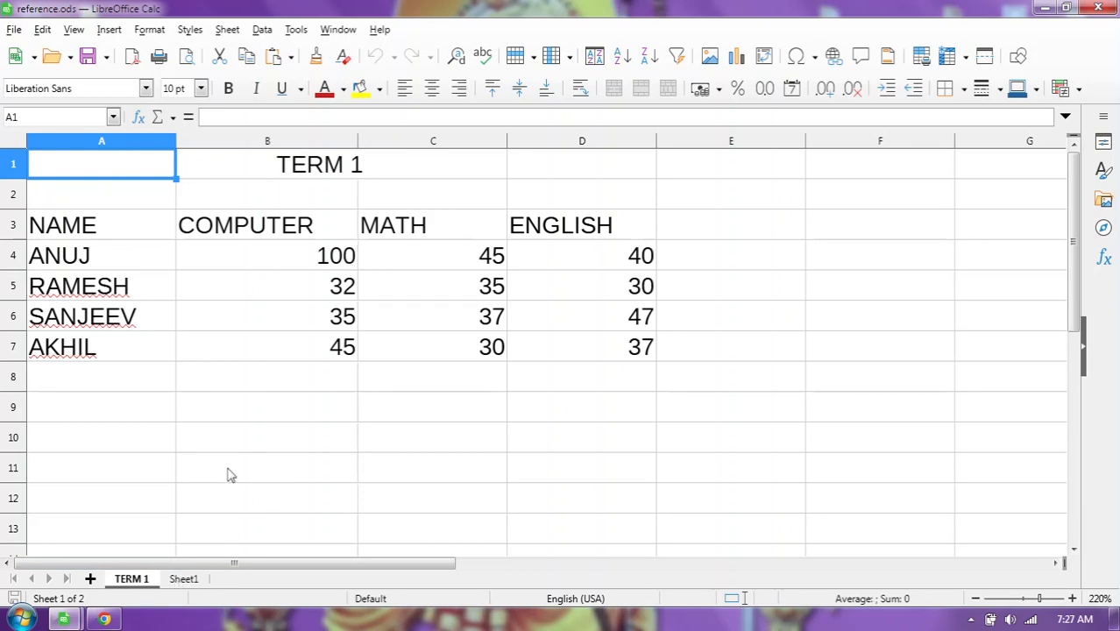
- Delete the unlinked TERM 1 sheet from reference.ods
{"action": "right_click", "coordinate": [136, 581]}
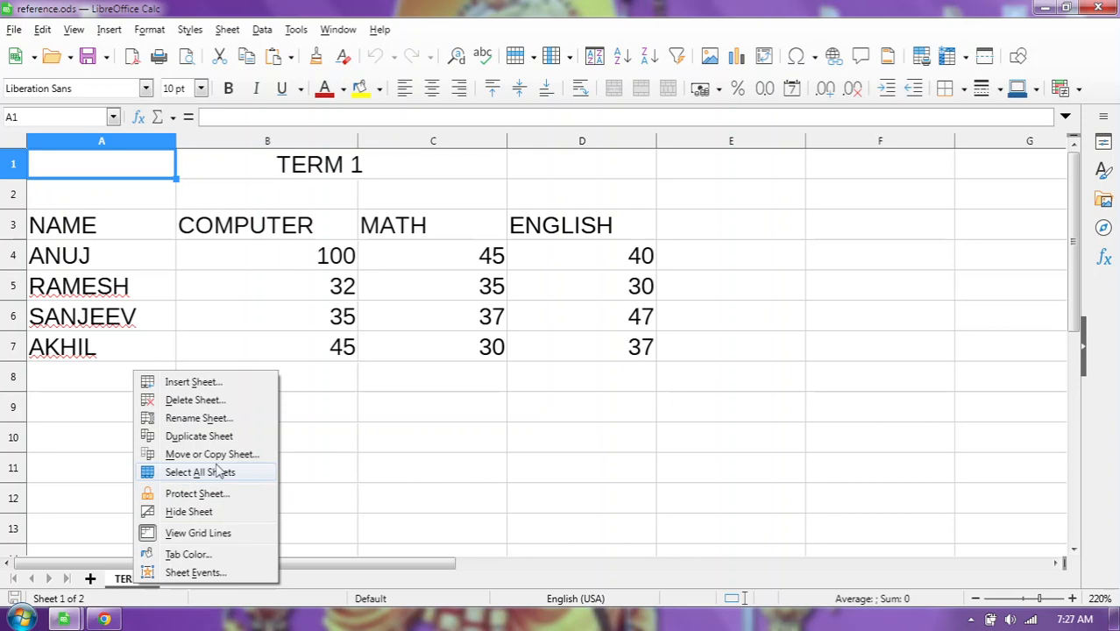
{"action": "left_click", "coordinate": [225, 400]}
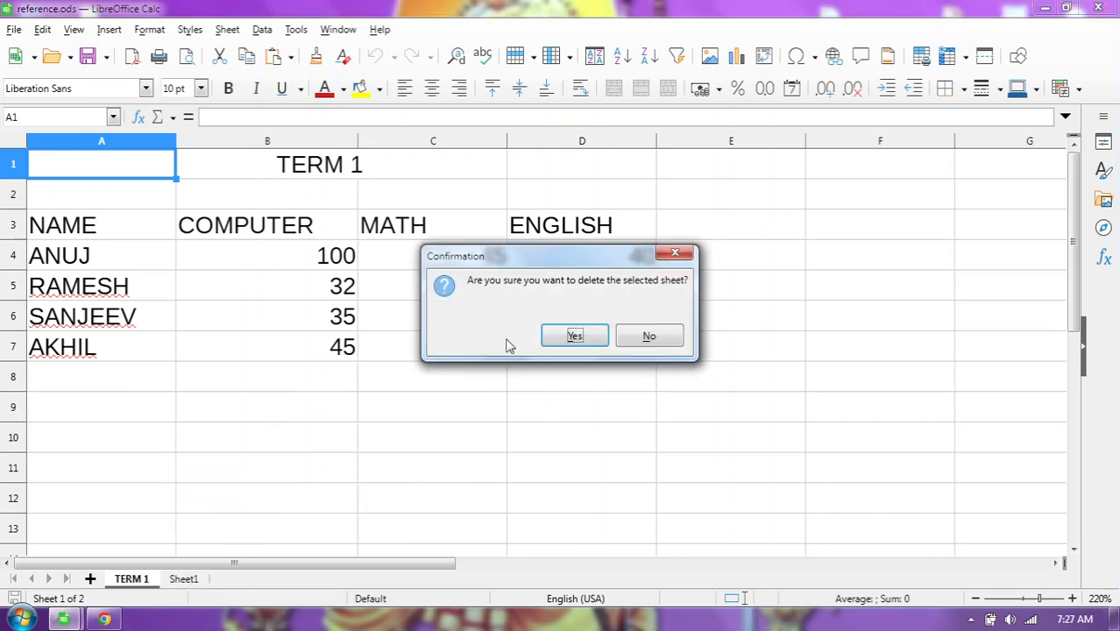
{"action": "left_click", "coordinate": [553, 338]}
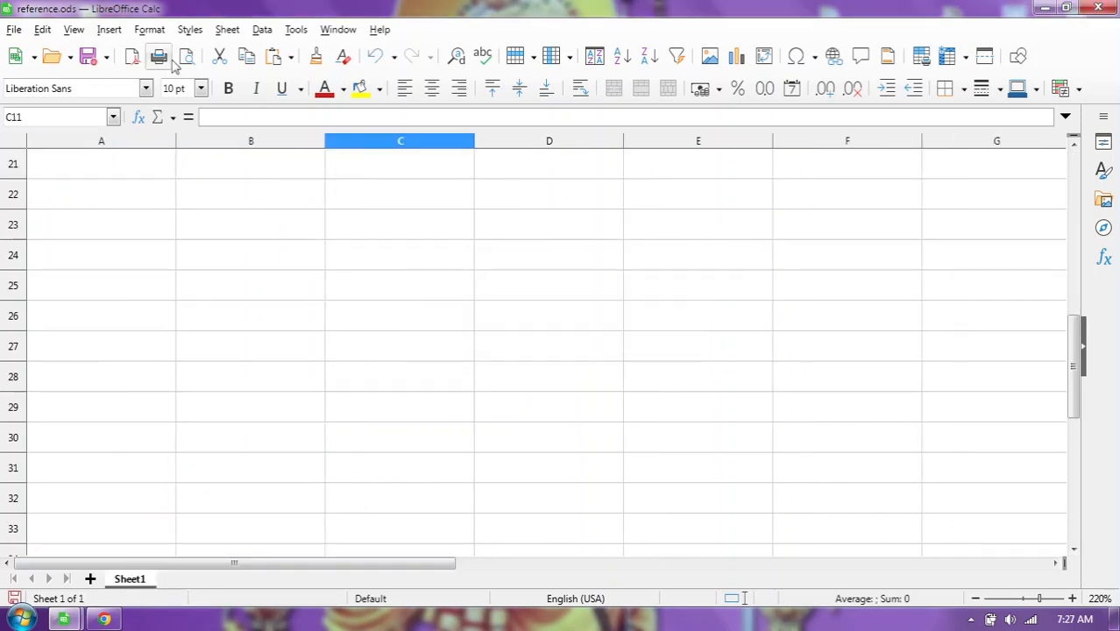
- Insert the TERM 1 sheet from CONSOLIDATE.ods before the current sheet in reference.ods, with the Link option enabled
{"action": "left_click", "coordinate": [226, 30]}
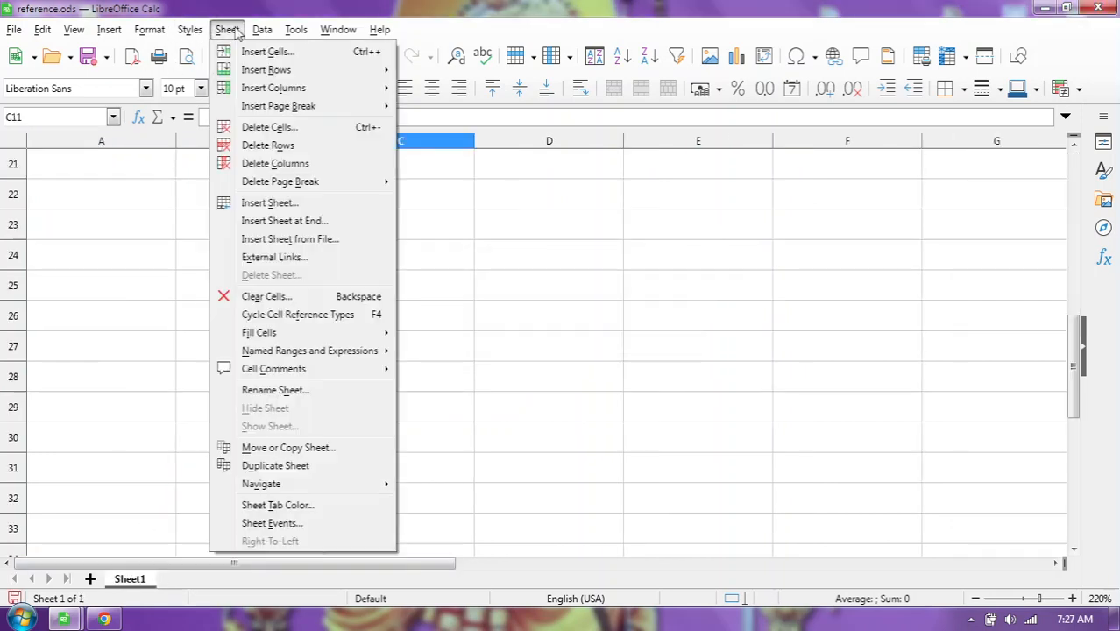
{"action": "left_click", "coordinate": [292, 208]}
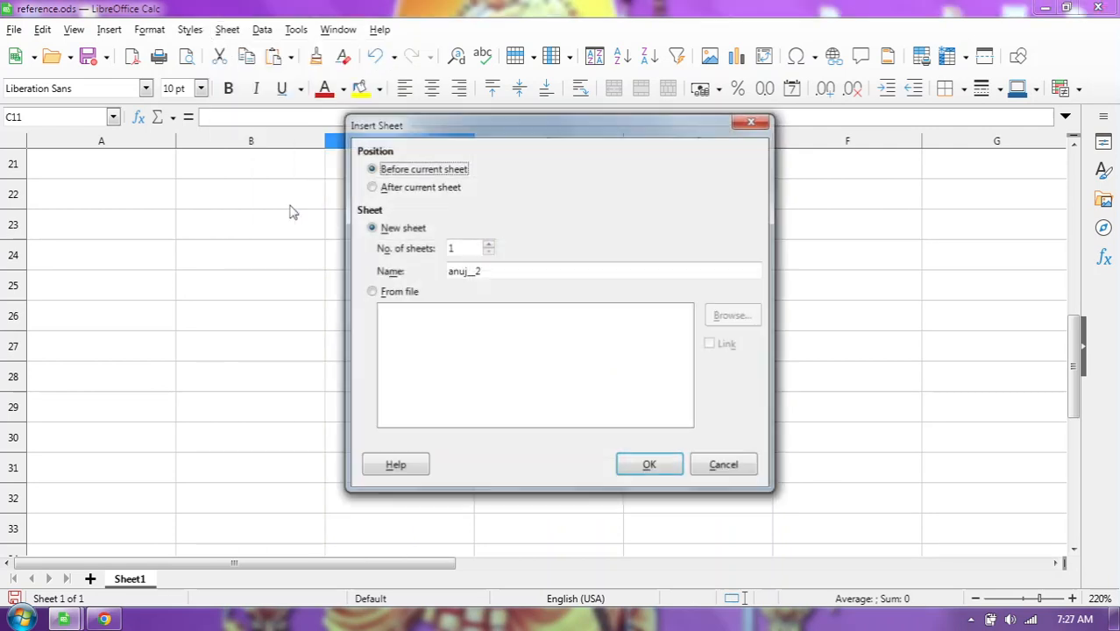
{"action": "left_click", "coordinate": [371, 294]}
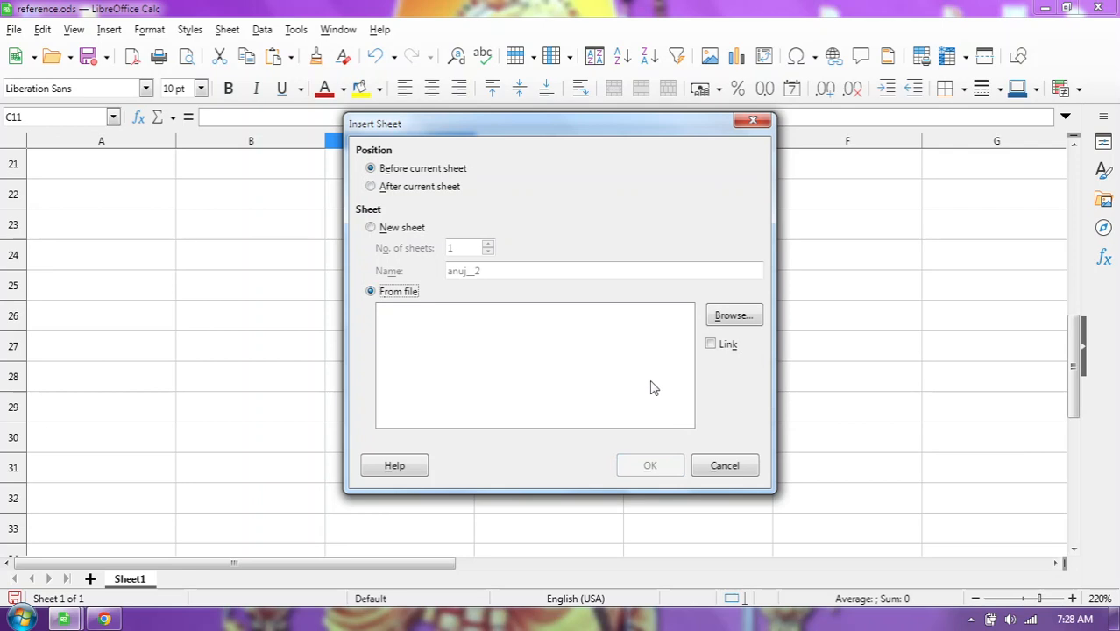
{"action": "left_click", "coordinate": [736, 318]}
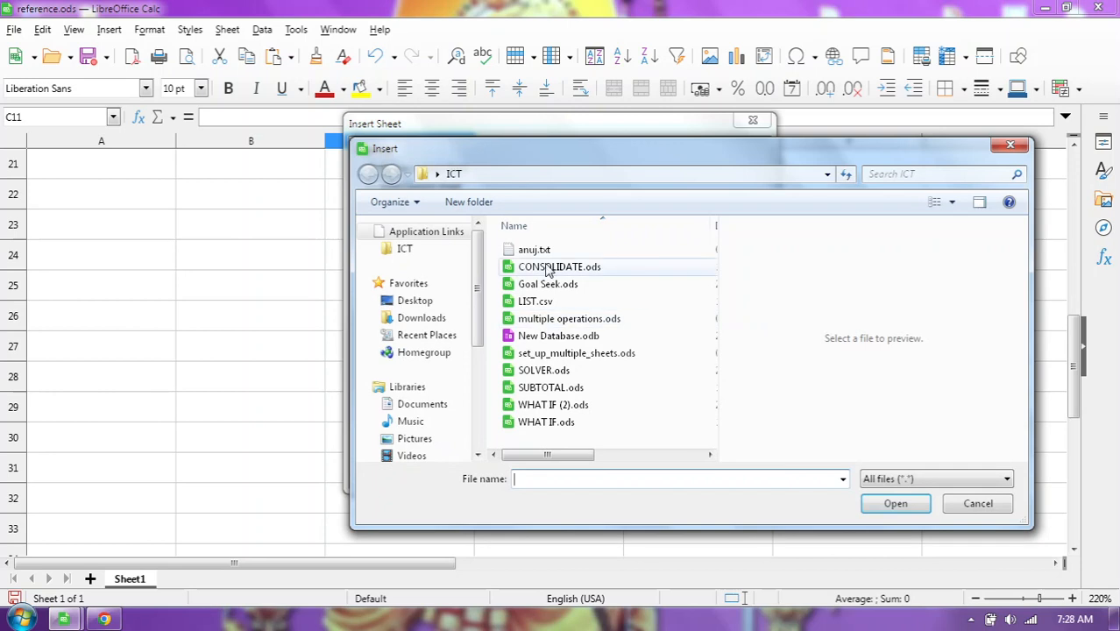
{"action": "left_click", "coordinate": [534, 266]}
{"action": "left_click", "coordinate": [889, 501]}
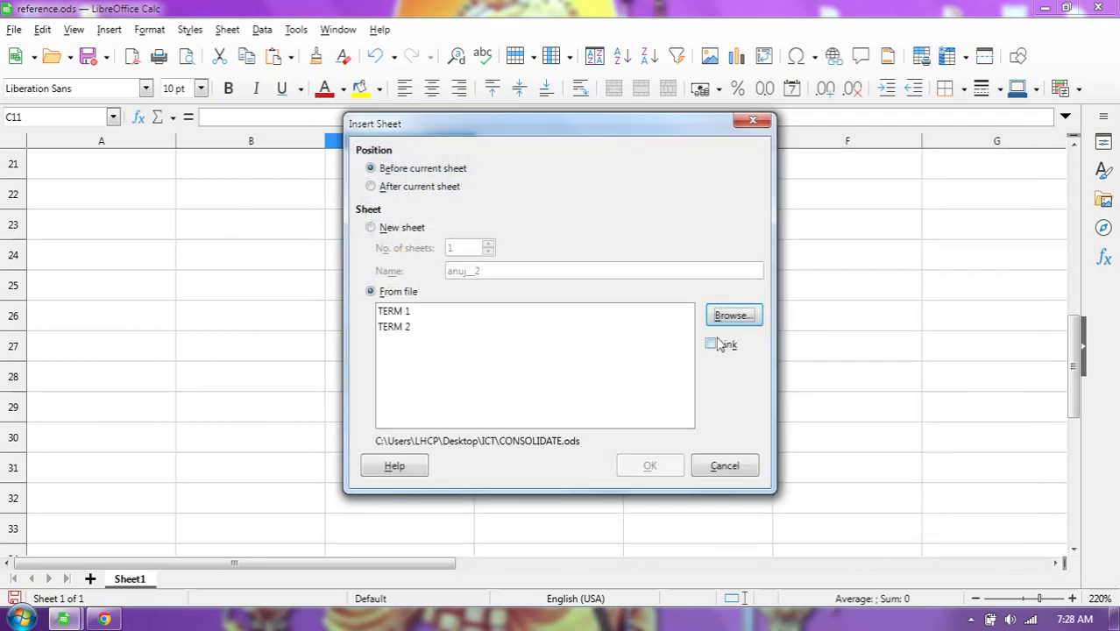
{"action": "left_click", "coordinate": [415, 313]}
{"action": "left_click", "coordinate": [711, 343]}
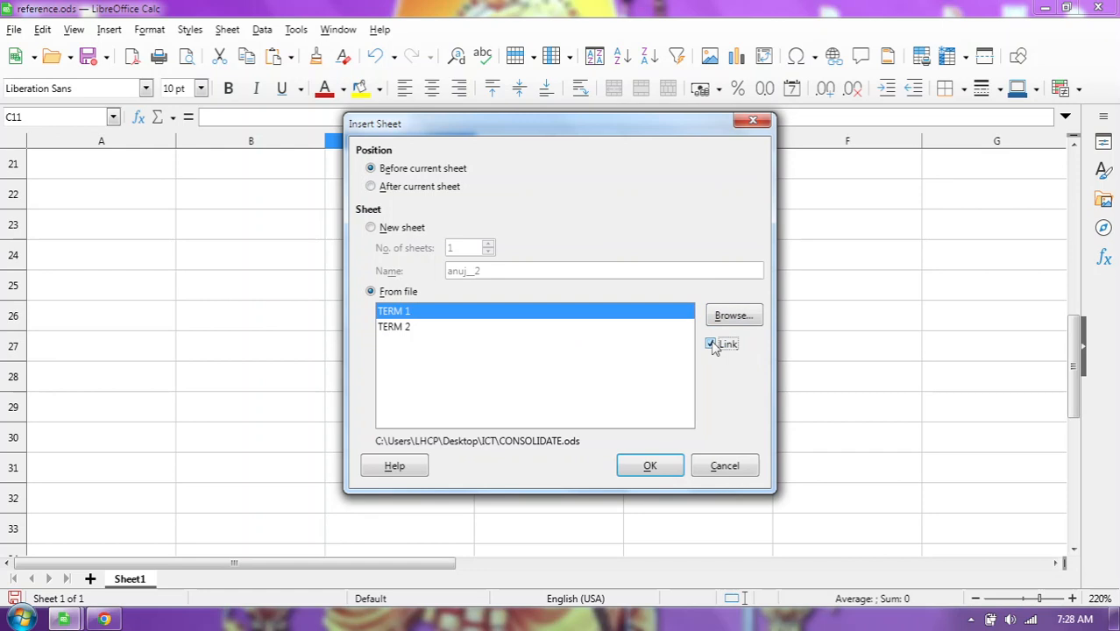
{"action": "left_click", "coordinate": [665, 470]}
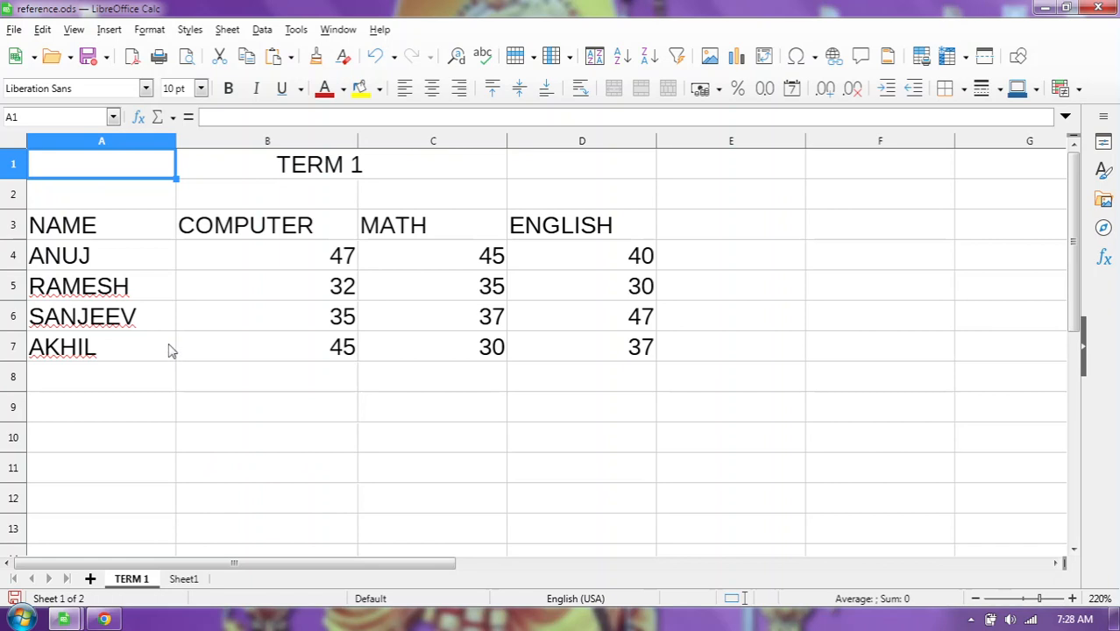
- Compare the newly linked TERM 1 sheet in reference.ods with its source sheet, ending in CONSOLIDATE.ods
{"action": "left_click", "coordinate": [338, 28]}
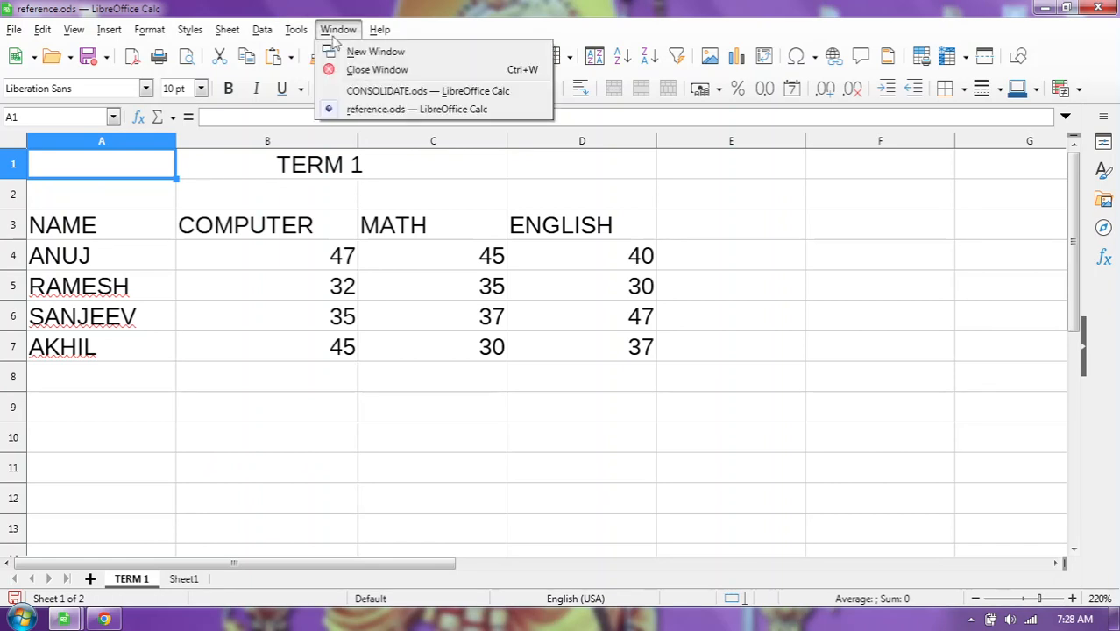
{"action": "left_click", "coordinate": [362, 93]}
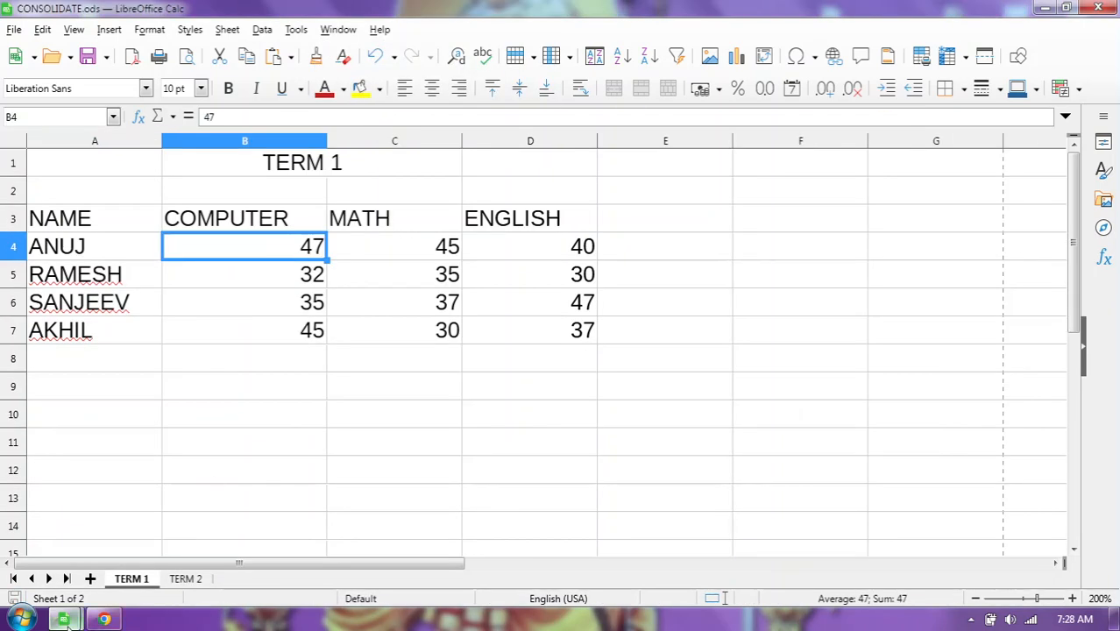
{"action": "mouse_move", "coordinate": [65, 618]}
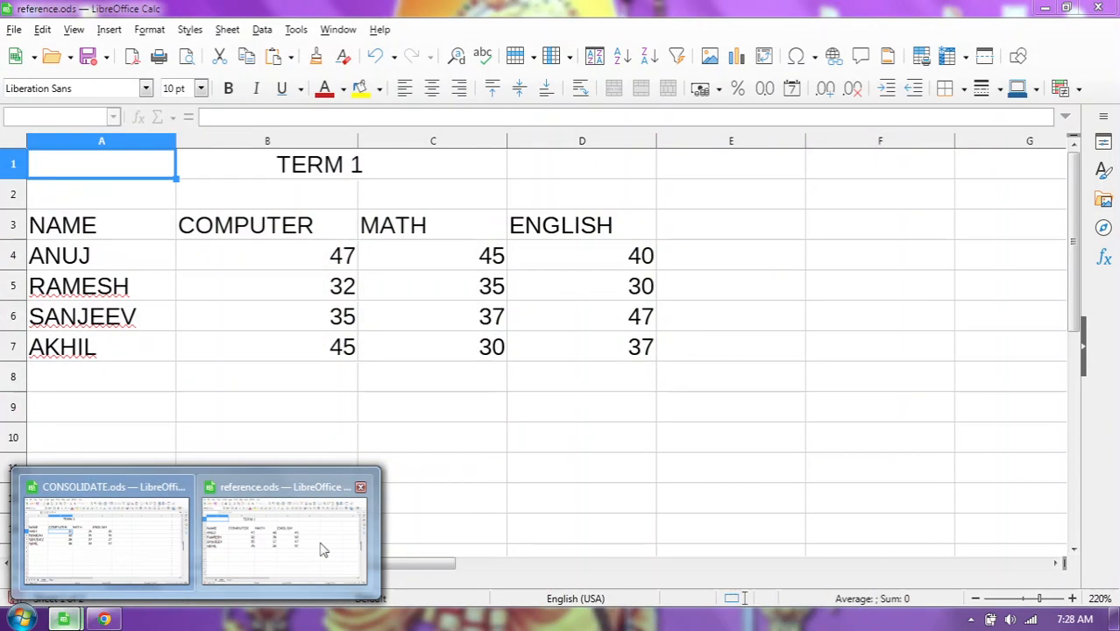
{"action": "left_click", "coordinate": [96, 555]}
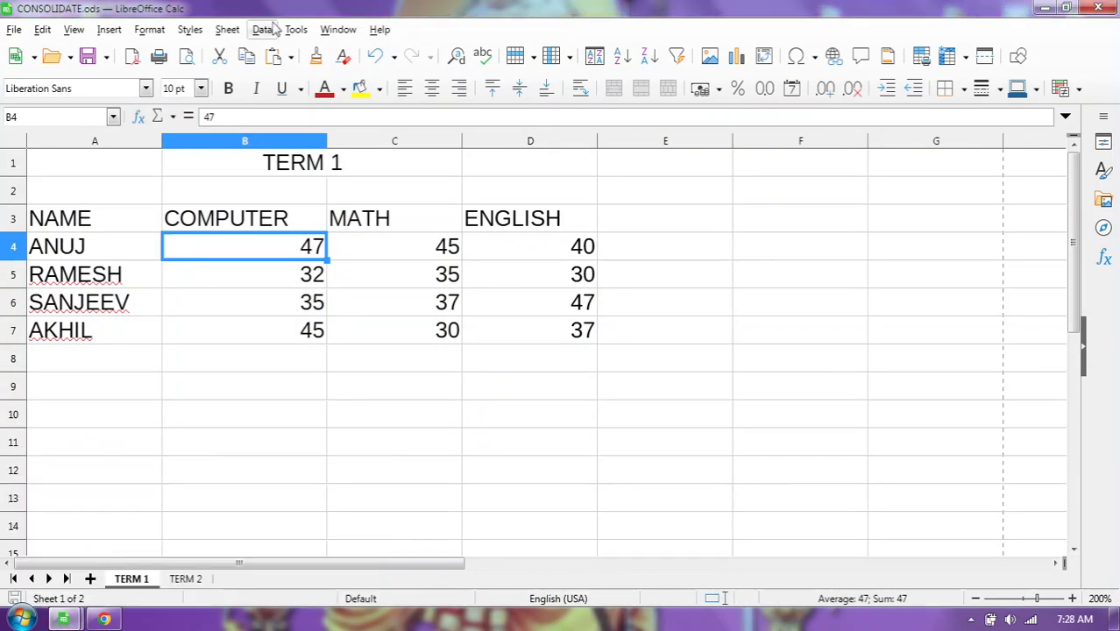
- Set cell B4 on the TERM 1 sheet of CONSOLIDATE.ods to 100 and close that file with the change saved
{"action": "left_click", "coordinate": [338, 29]}
{"action": "left_click", "coordinate": [352, 109]}
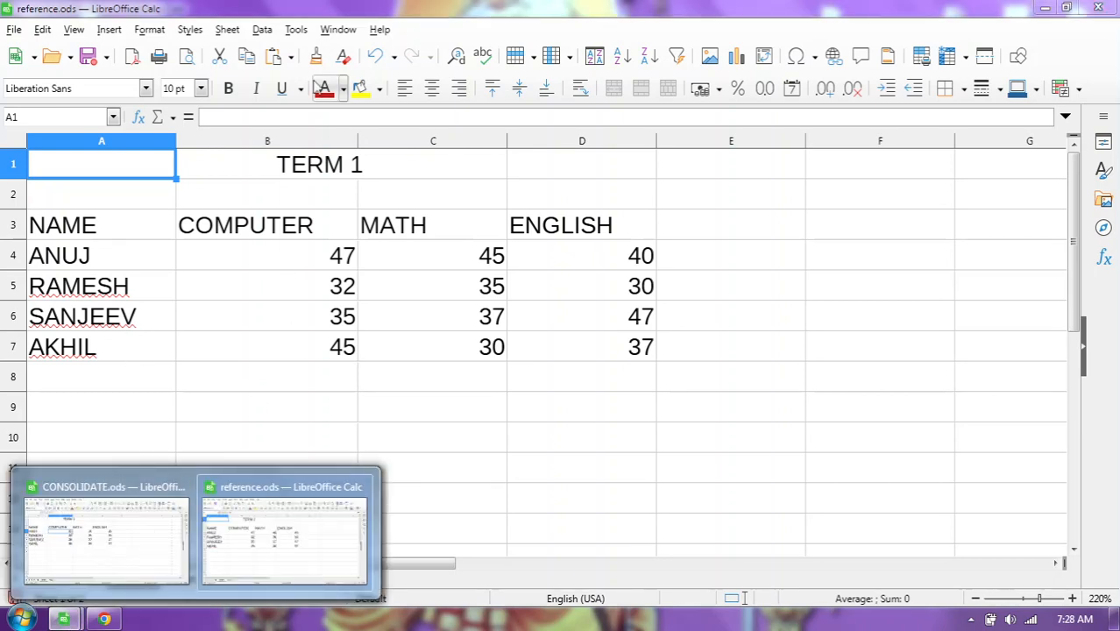
{"action": "left_click", "coordinate": [337, 29]}
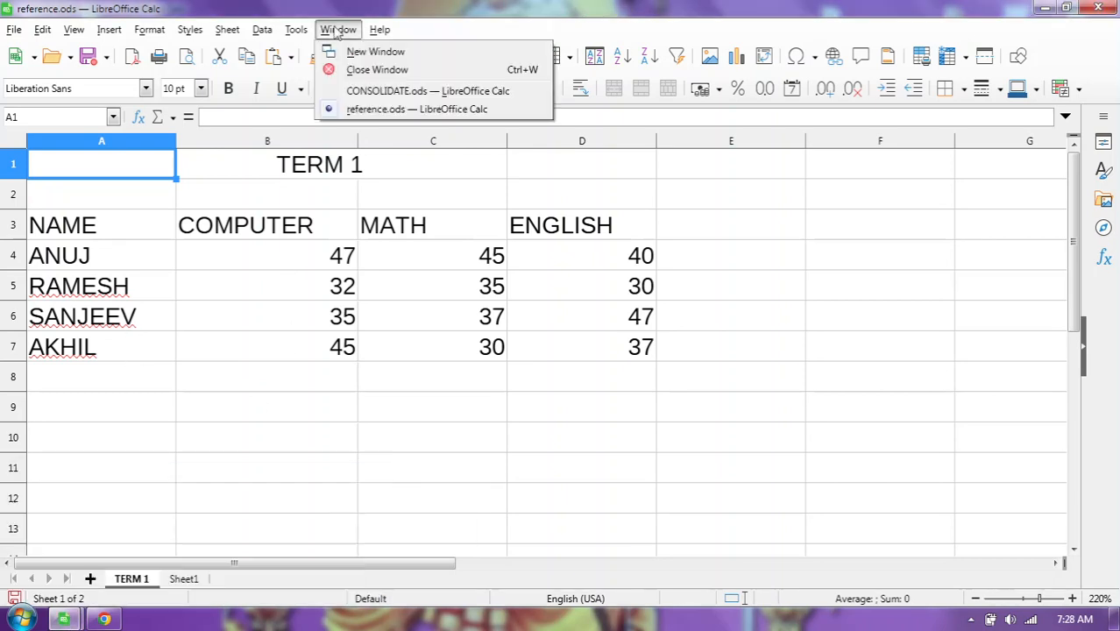
{"action": "left_click", "coordinate": [351, 91]}
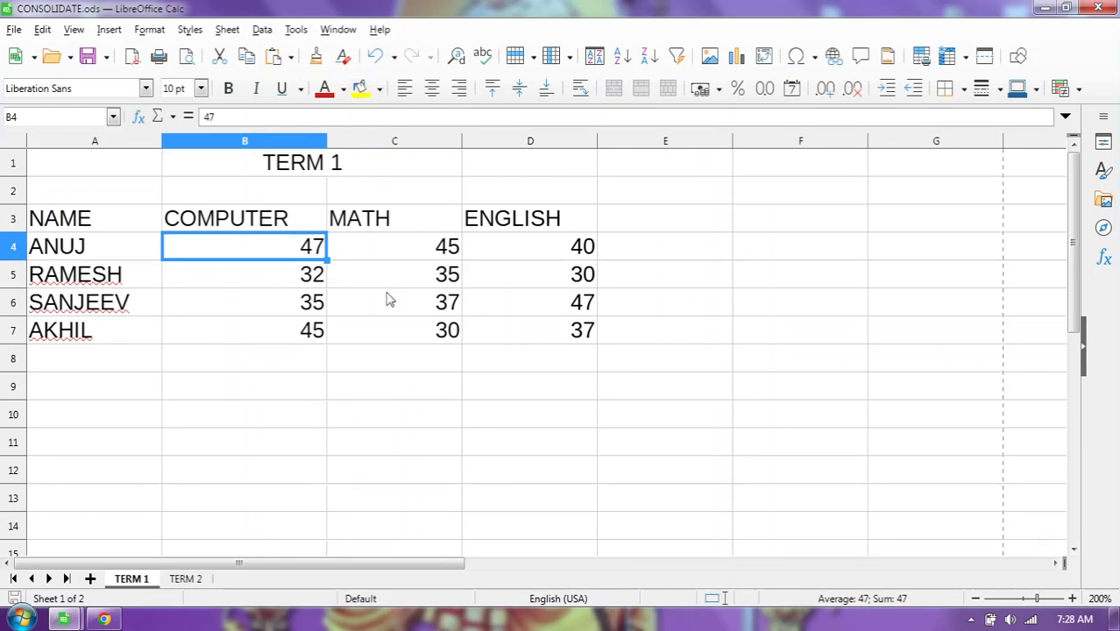
{"action": "type", "text": "100"}
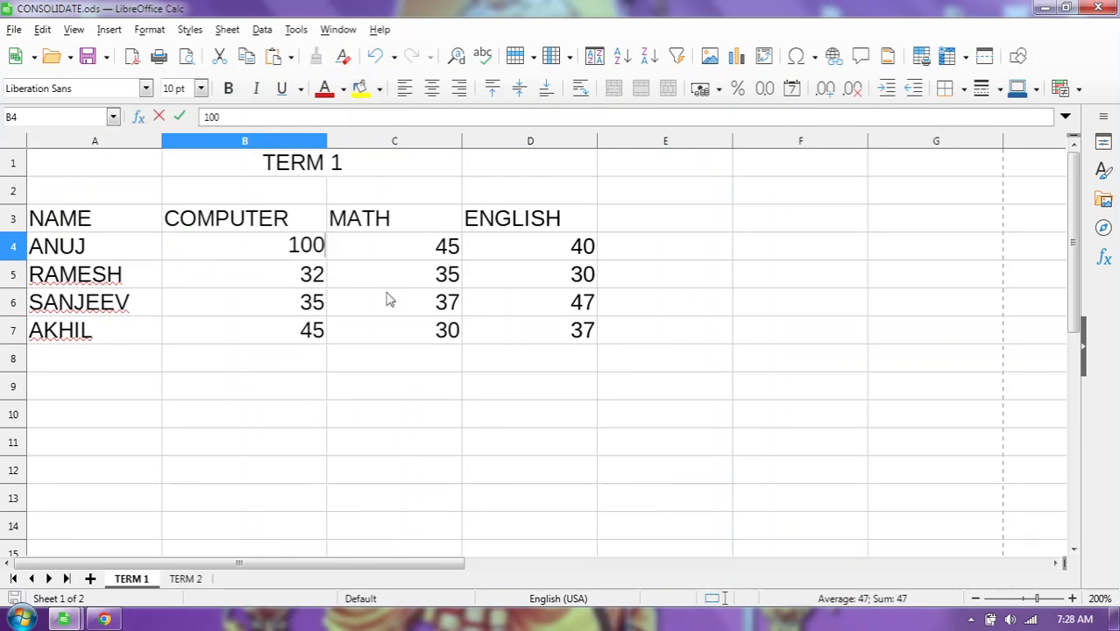
{"action": "key", "text": "Return"}
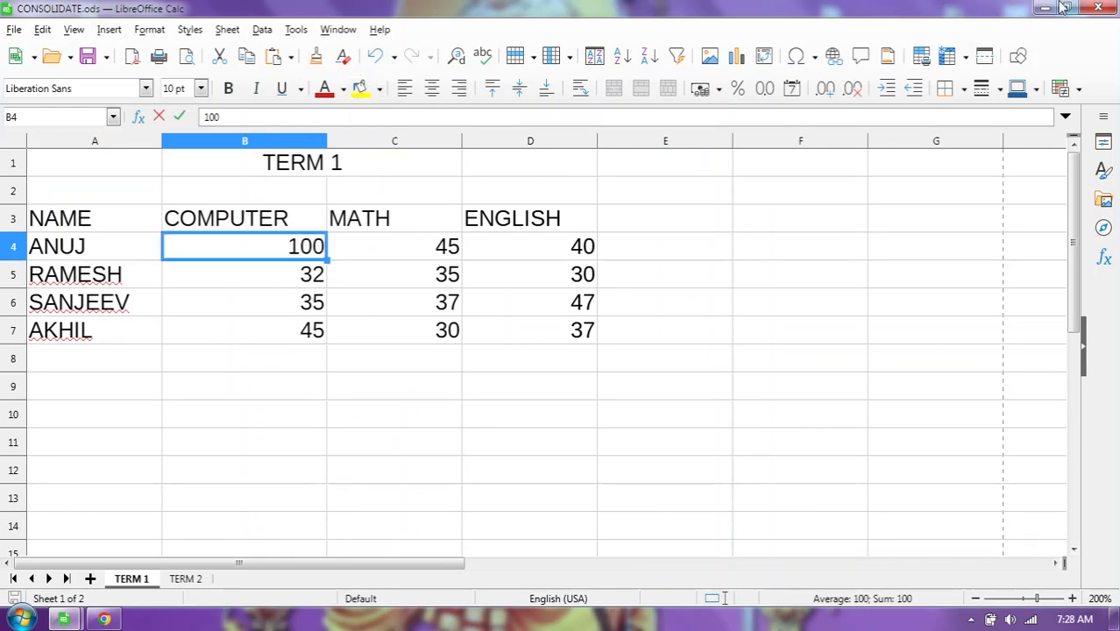
{"action": "left_click", "coordinate": [1097, 7]}
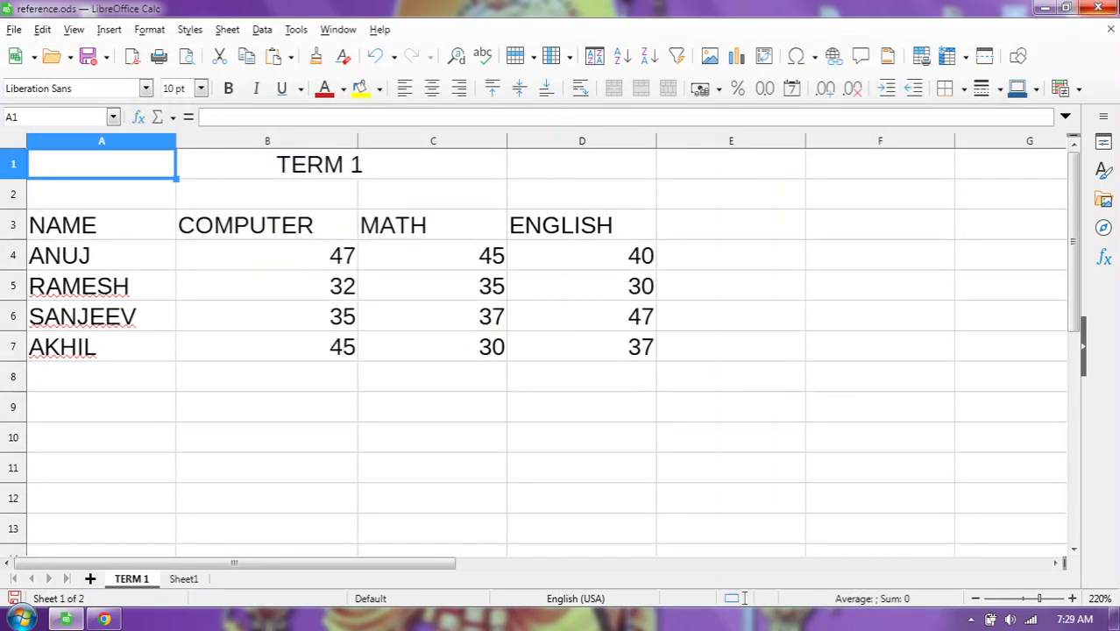
- Close reference.ods with the linked sheet saved and reopen it from the desktop
{"action": "left_click", "coordinate": [1106, 7]}
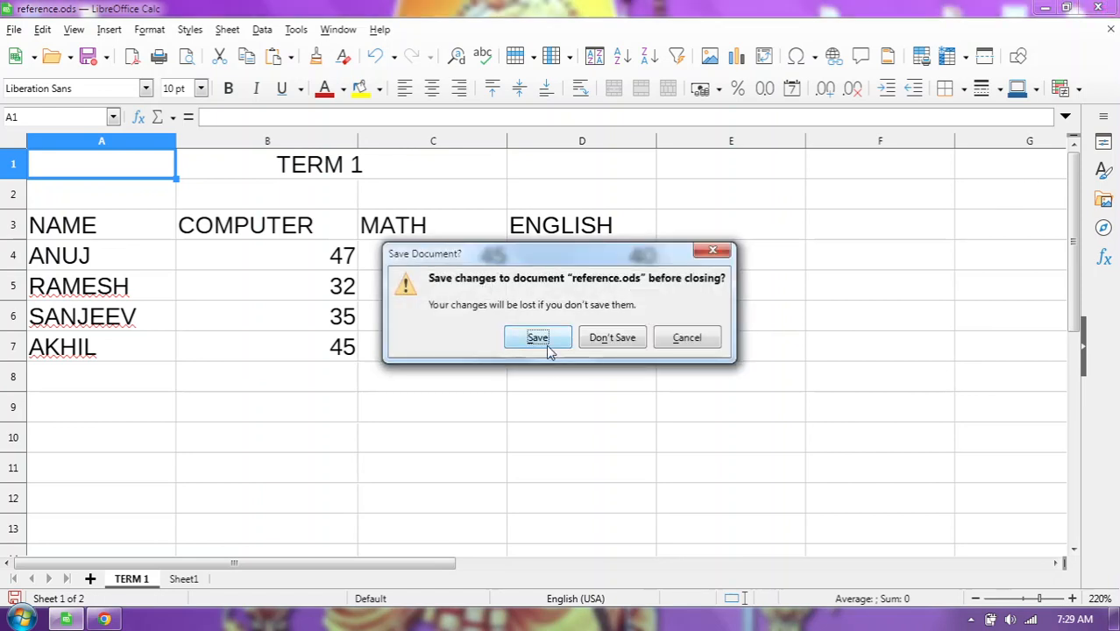
{"action": "left_click", "coordinate": [538, 338]}
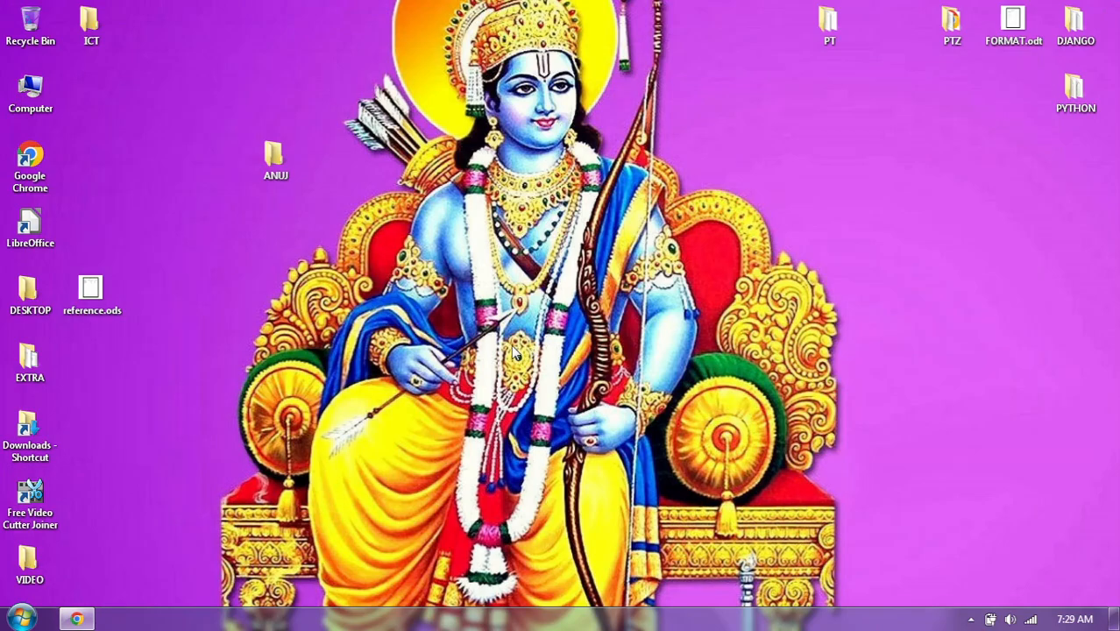
{"action": "double_click", "coordinate": [89, 293]}
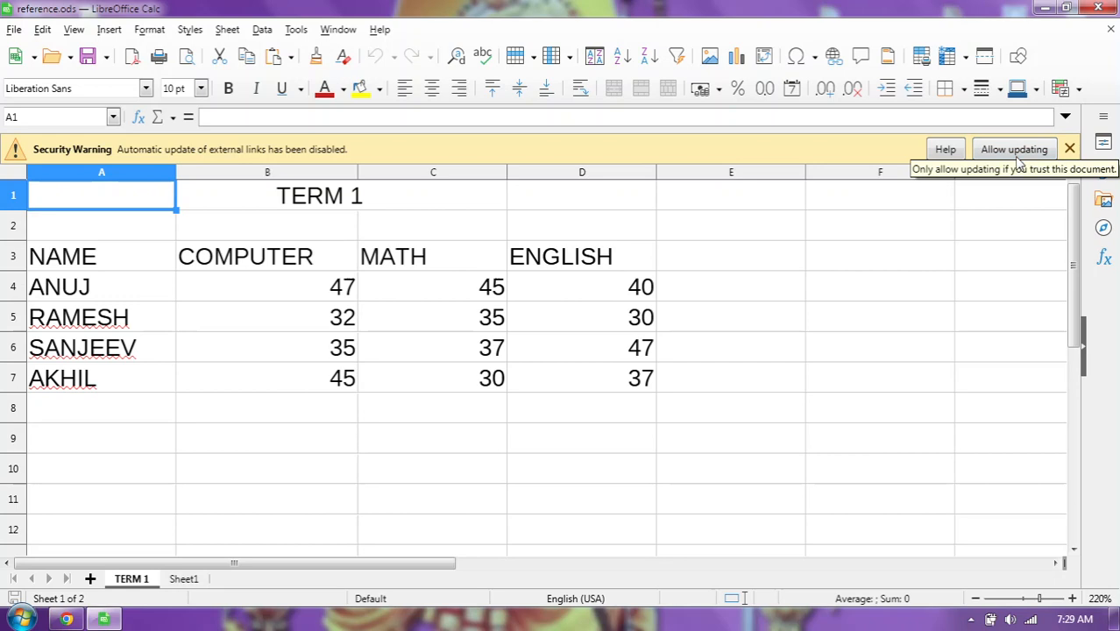
- Check cell B4 on the linked TERM 1 sheet of reference.ods and allow its external links to update
{"action": "left_click", "coordinate": [307, 299]}
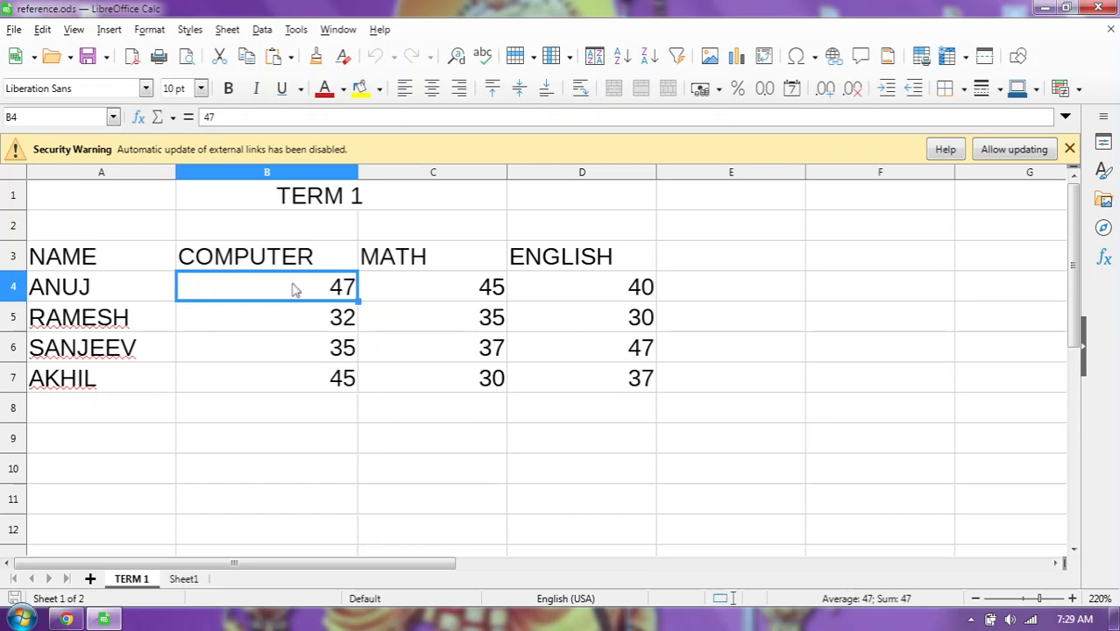
{"action": "left_click", "coordinate": [1015, 150]}
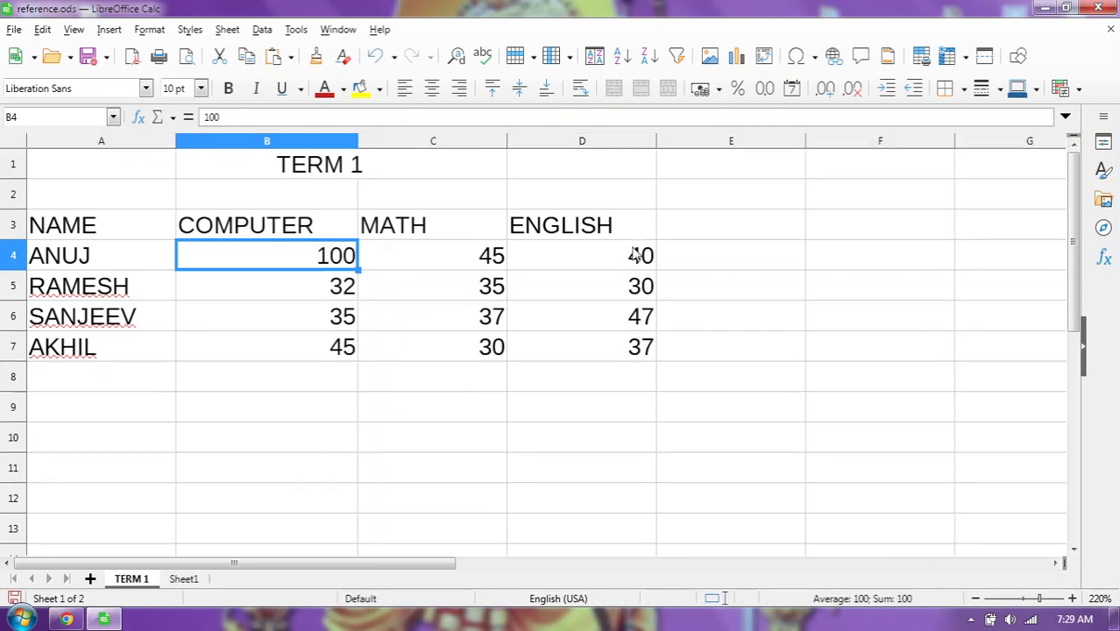